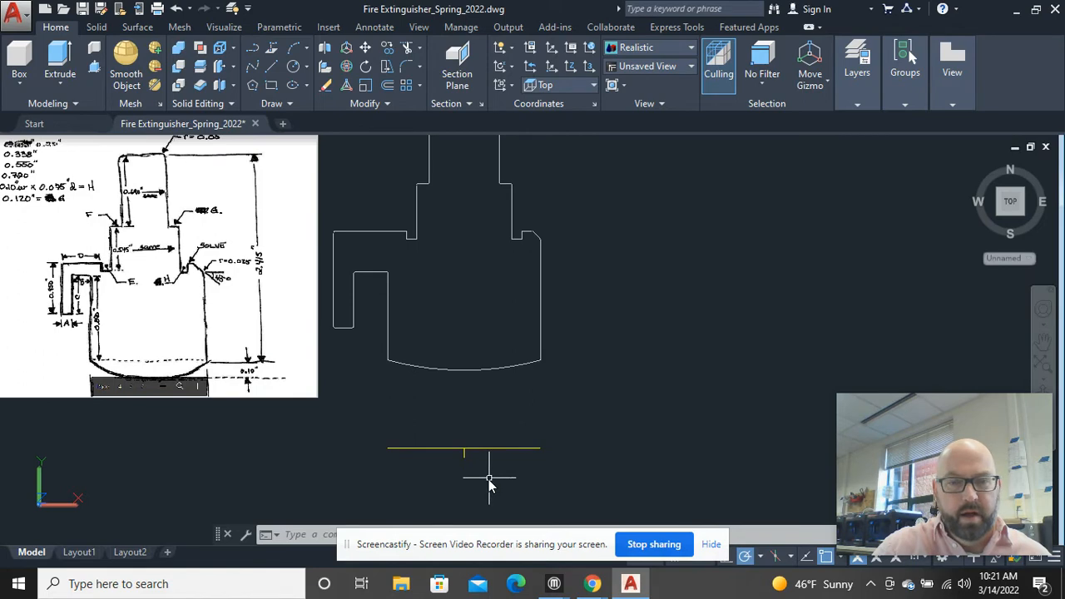
{"action": "scroll", "coordinate": [444, 461], "scroll_direction": "up", "scroll_amount": 3}
{"action": "scroll", "coordinate": [507, 471], "scroll_direction": "down", "scroll_amount": 1}
{"action": "scroll", "coordinate": [486, 471], "scroll_direction": "up", "scroll_amount": 1}
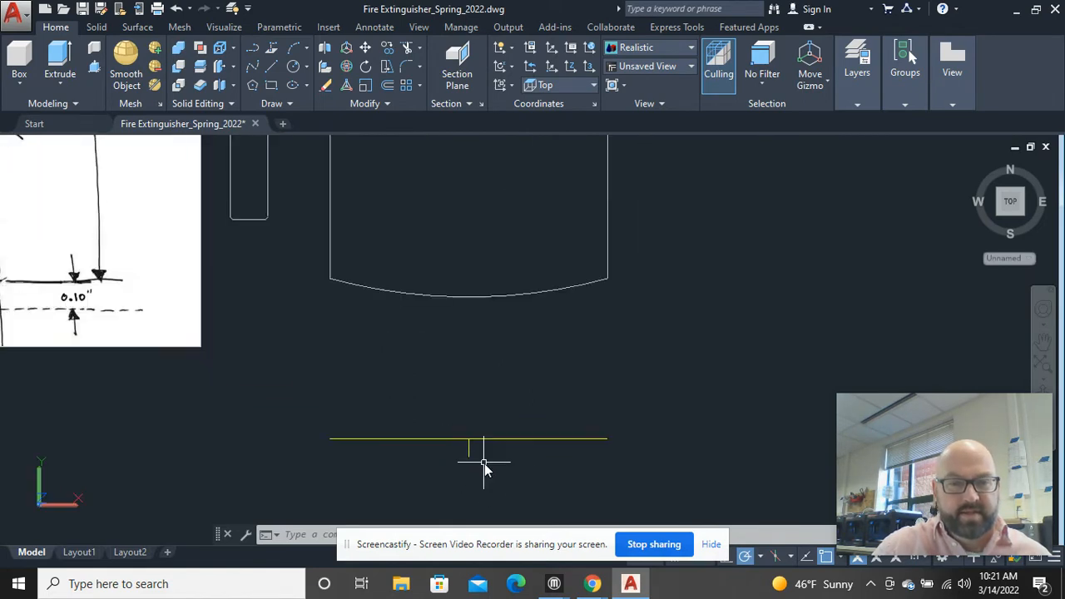
{"action": "left_click", "coordinate": [479, 439]}
{"action": "right_click", "coordinate": [468, 368]}
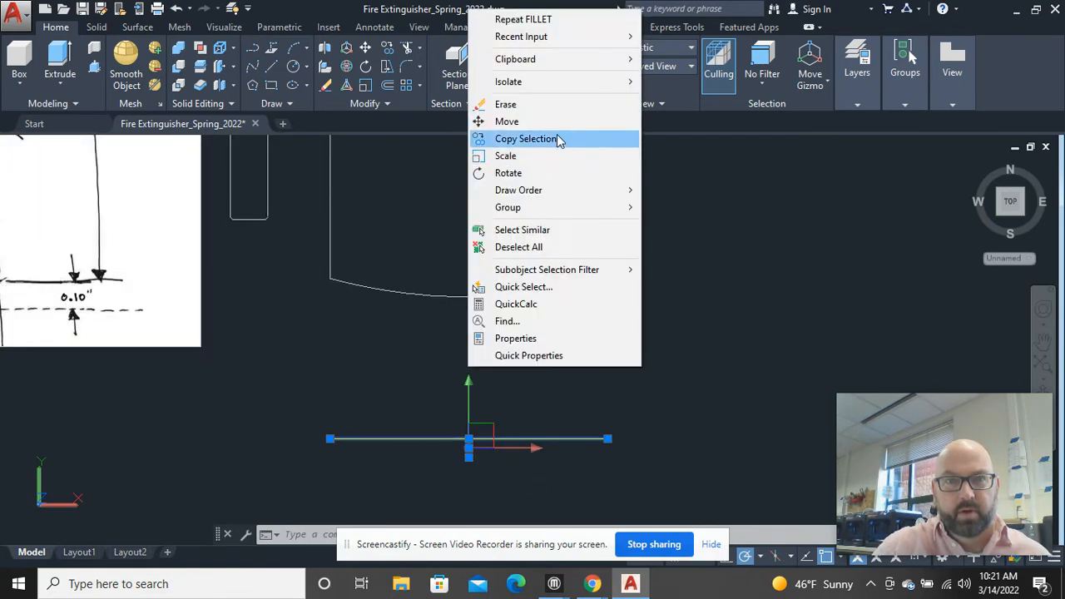
{"action": "left_click", "coordinate": [509, 122]}
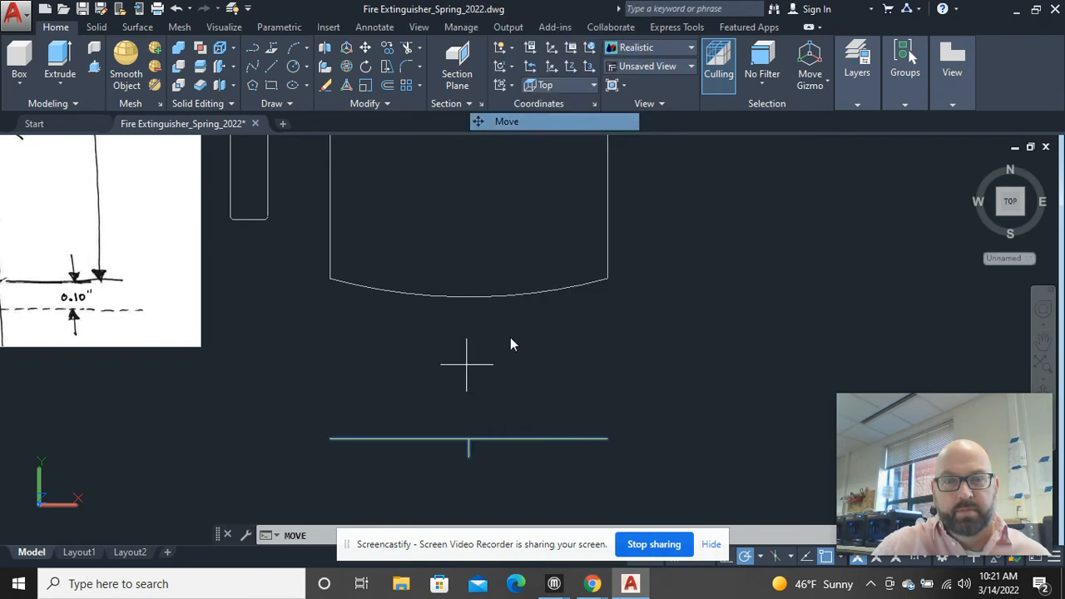
{"action": "left_click", "coordinate": [469, 463]}
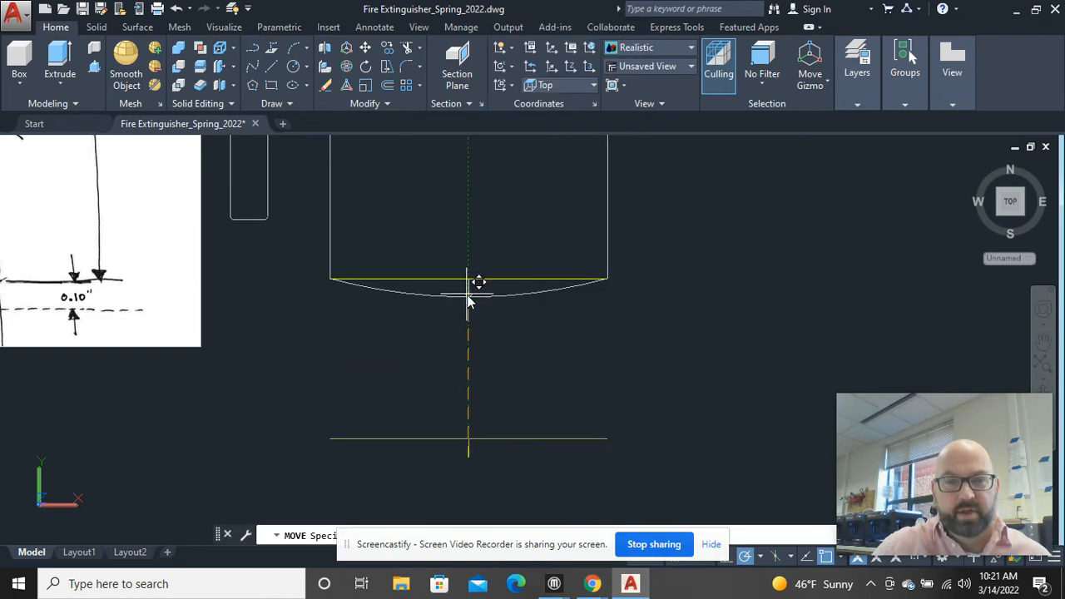
{"action": "key", "text": "Escape"}
{"action": "left_click", "coordinate": [490, 460]}
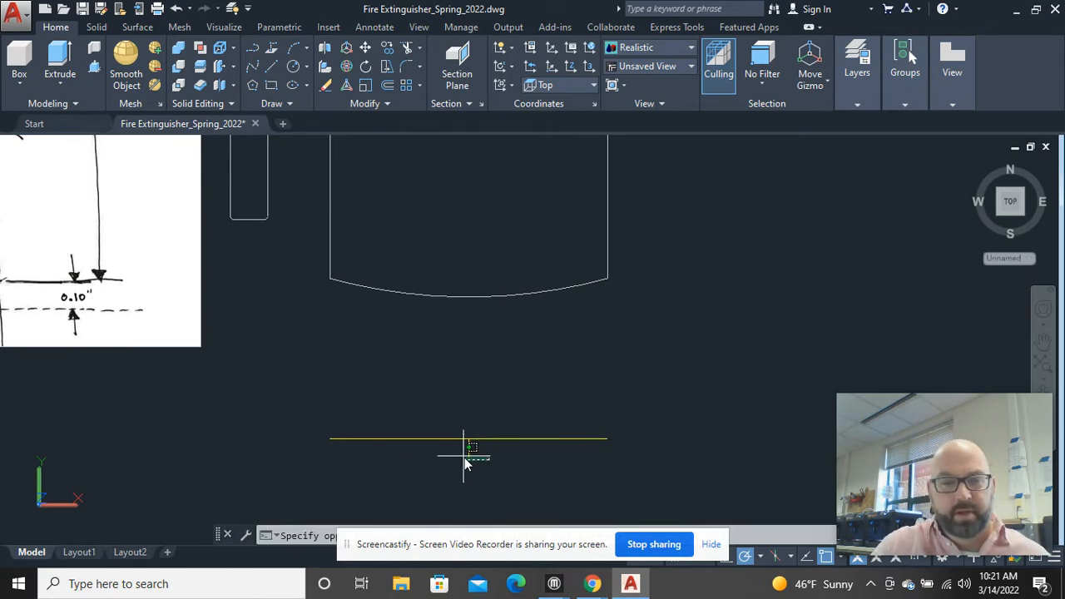
{"action": "left_click", "coordinate": [463, 455]}
{"action": "right_click", "coordinate": [426, 323]}
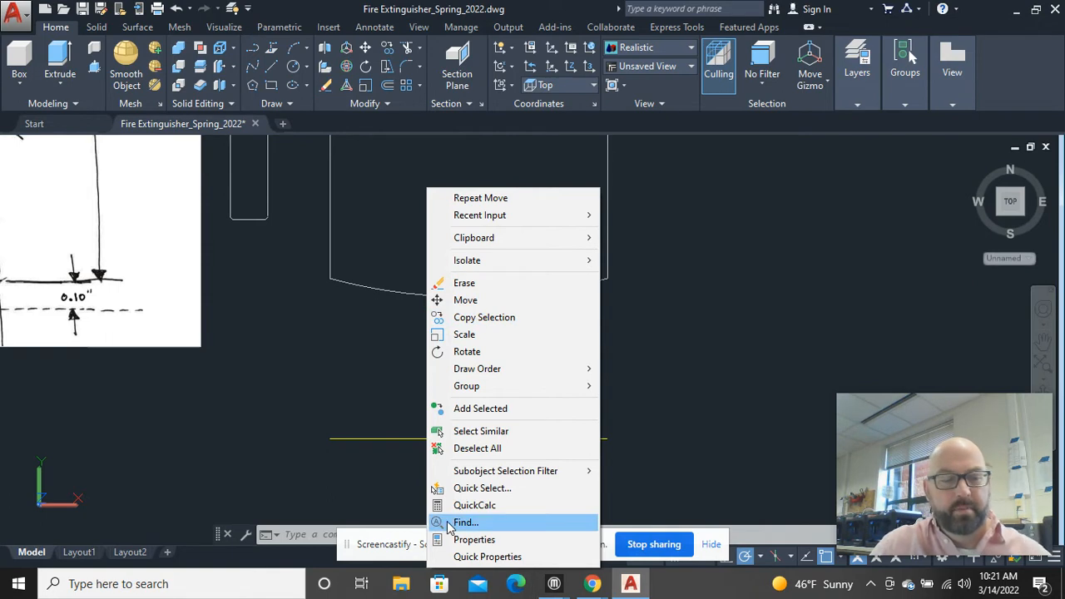
{"action": "key", "text": "Escape"}
{"action": "key", "text": "Escape"}
{"action": "scroll", "coordinate": [488, 451], "scroll_direction": "up", "scroll_amount": 3}
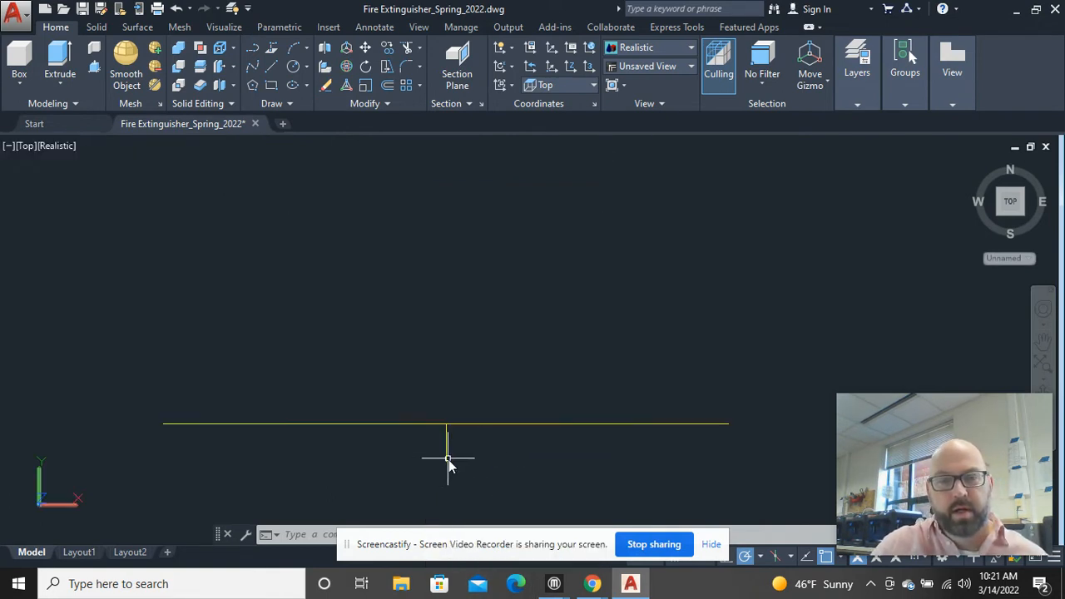
{"action": "left_click", "coordinate": [286, 48]}
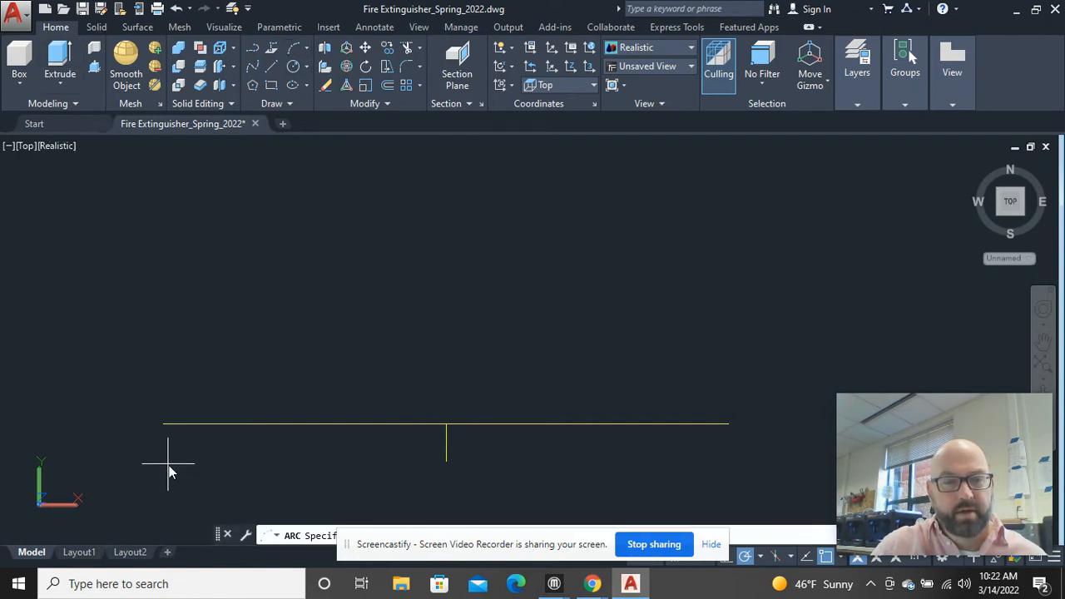
{"action": "left_click", "coordinate": [446, 424]}
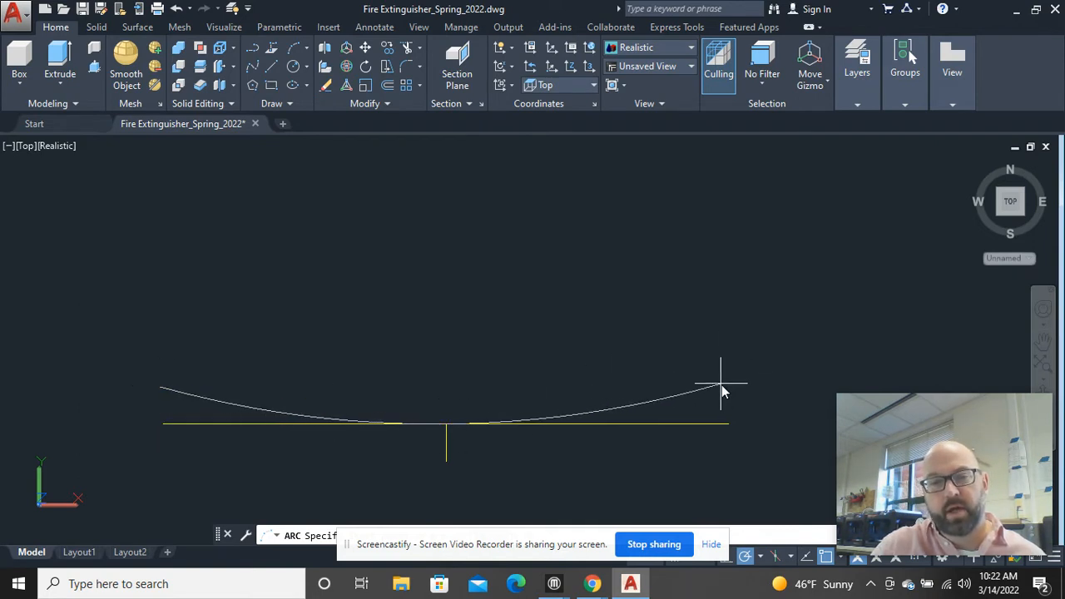
{"action": "key", "text": "Escape"}
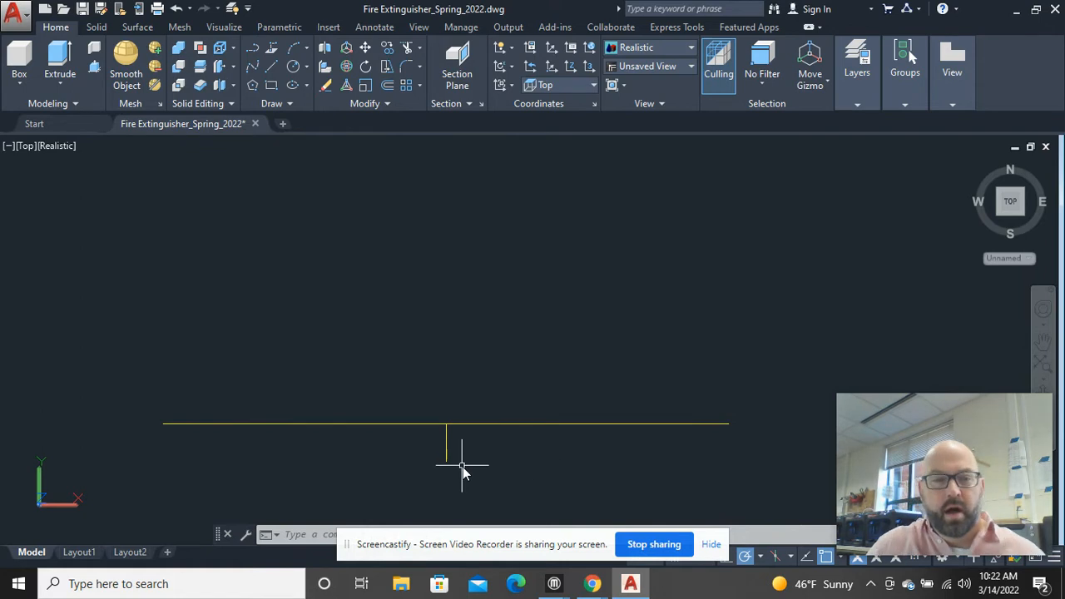
- Copy the short vertical line by its lower endpoint to both ends of the yellow horizontal line
{"action": "left_click", "coordinate": [437, 456]}
{"action": "right_click", "coordinate": [450, 295]}
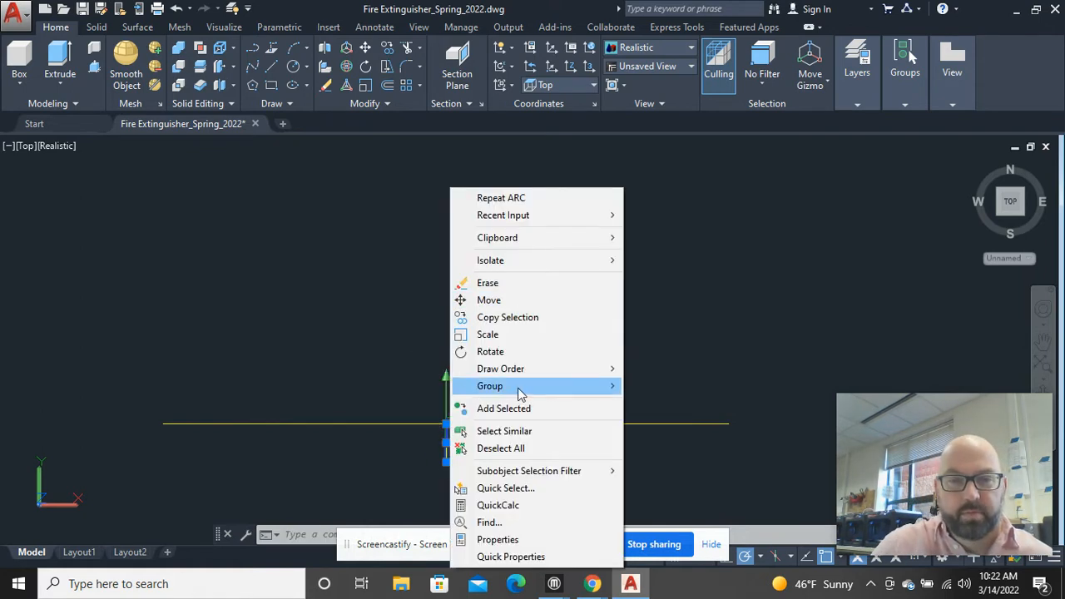
{"action": "left_click", "coordinate": [514, 318]}
{"action": "left_click", "coordinate": [446, 460]}
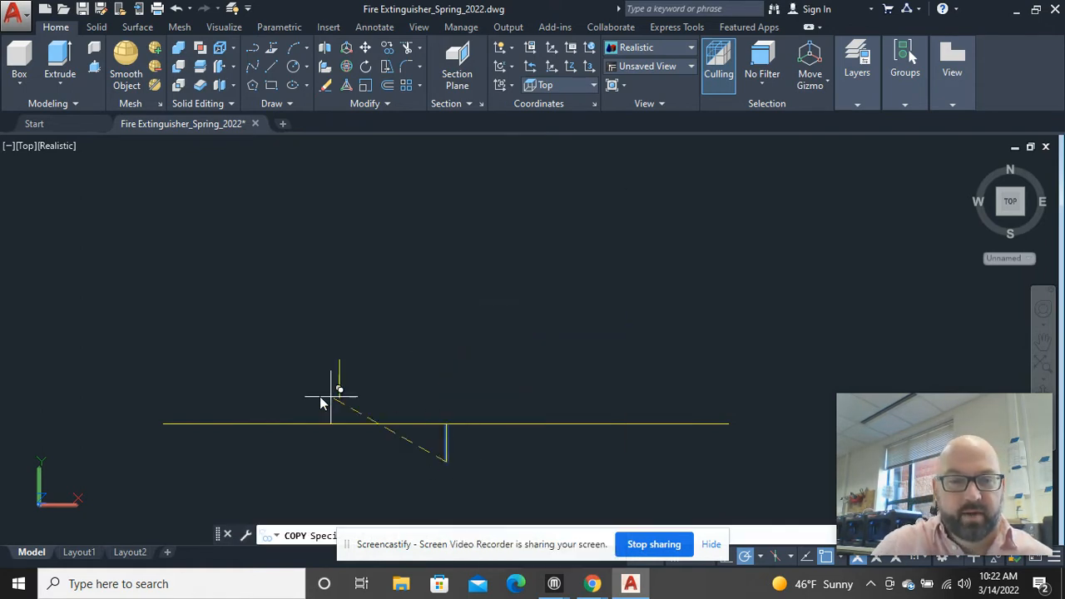
{"action": "left_click", "coordinate": [165, 425]}
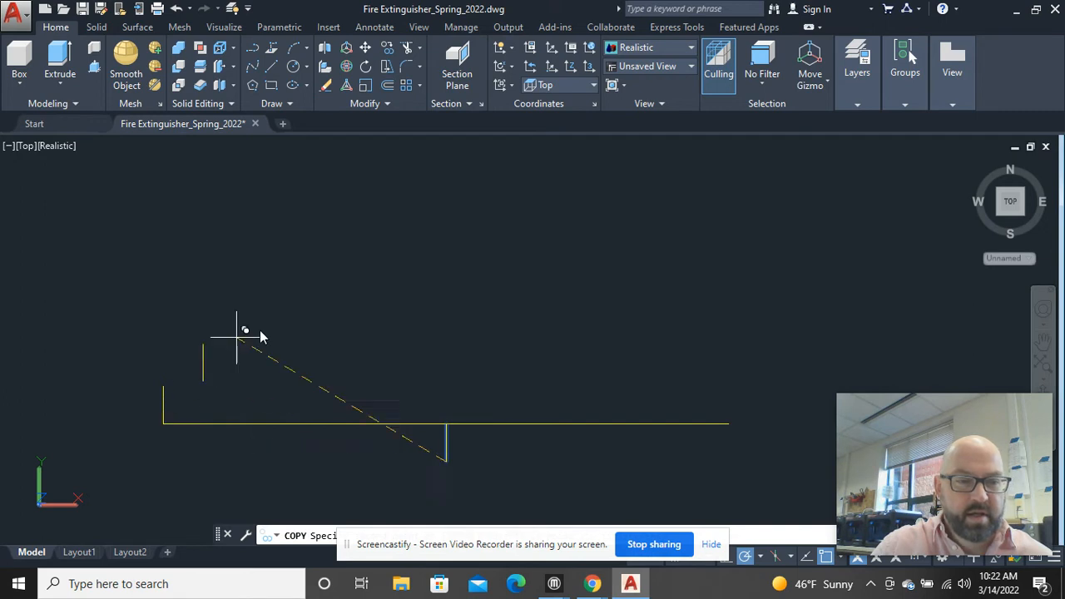
{"action": "left_click", "coordinate": [725, 426]}
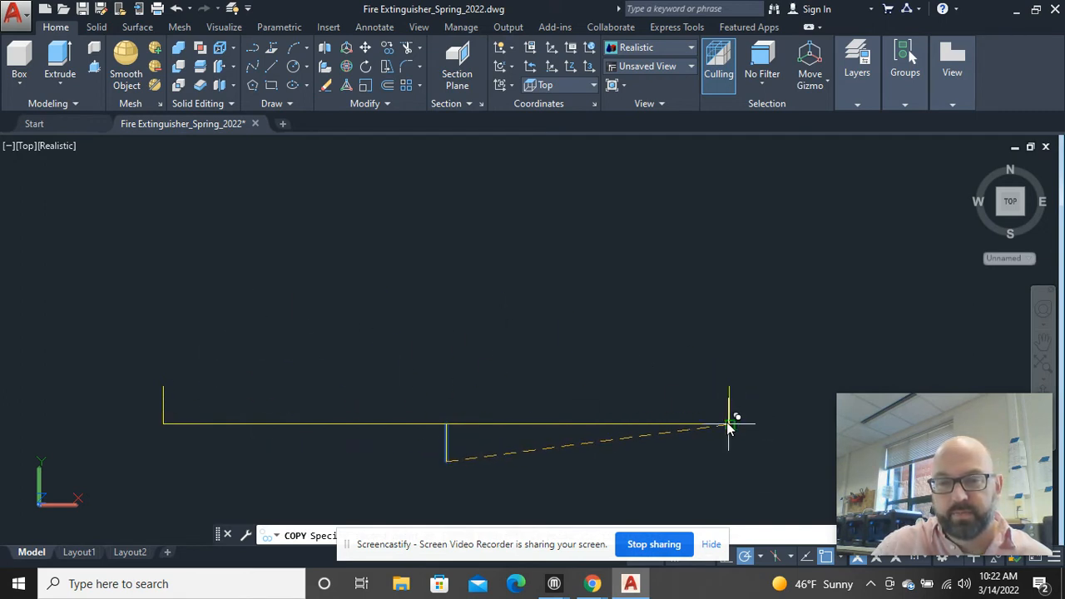
{"action": "right_click", "coordinate": [691, 308]}
{"action": "left_click", "coordinate": [723, 319]}
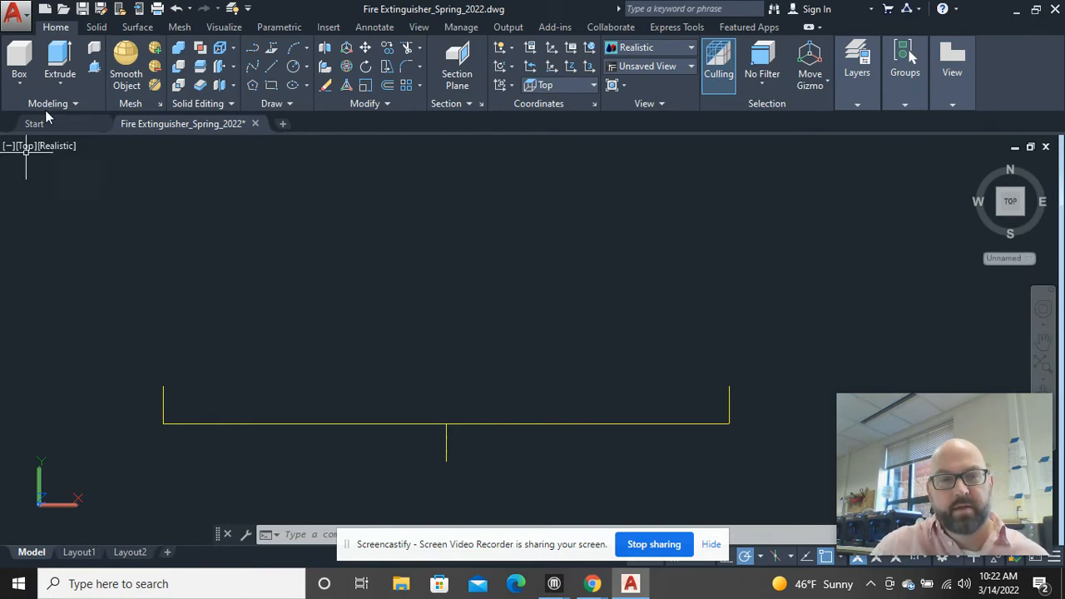
- Draw a three-point arc between the upper ends of the two side lines, passing through the yellow horizontal line's midpoint
{"action": "left_click", "coordinate": [293, 50]}
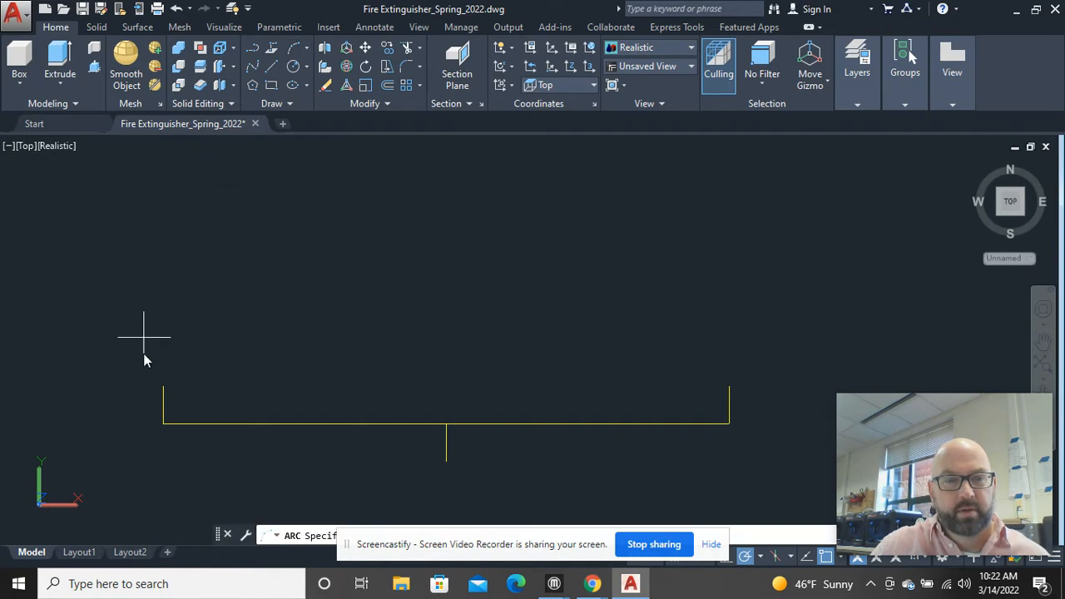
{"action": "left_click", "coordinate": [445, 425]}
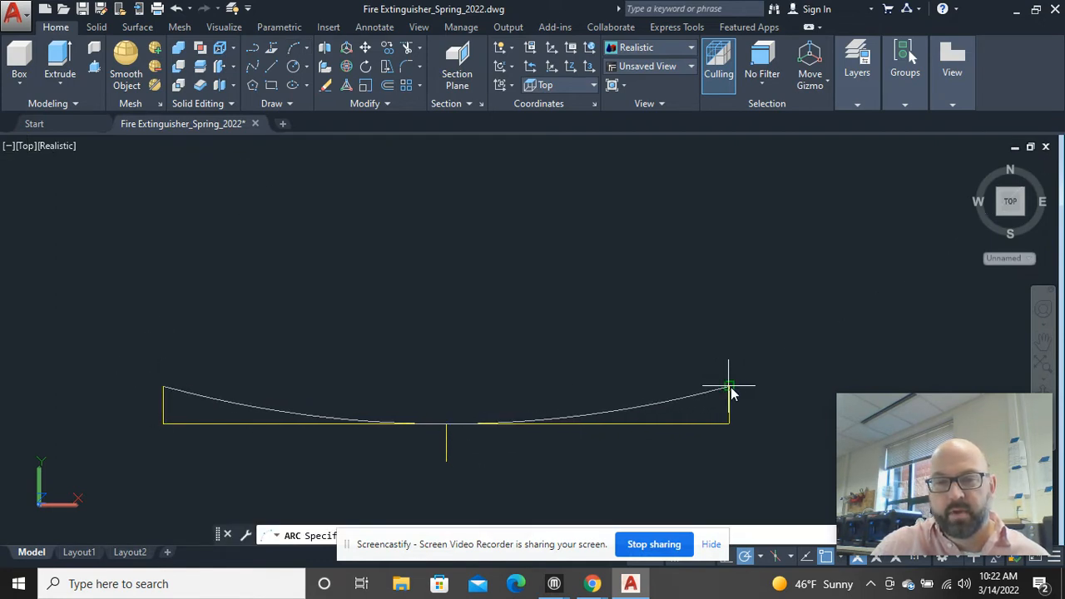
{"action": "left_click", "coordinate": [729, 386]}
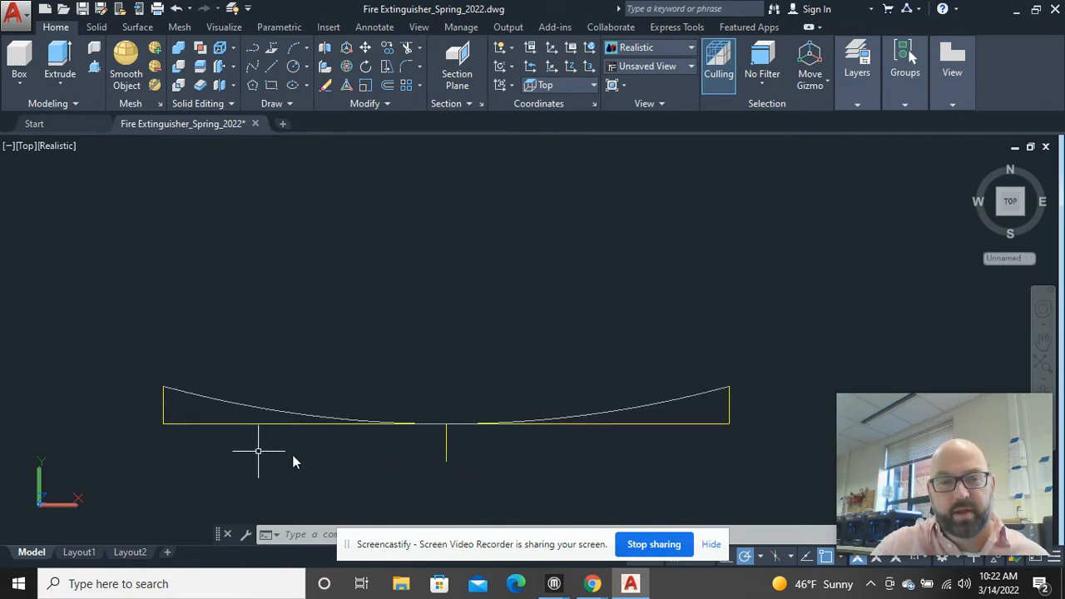
- Erase the arc drawn between the two side lines
{"action": "scroll", "coordinate": [444, 404], "scroll_direction": "up", "scroll_amount": 5}
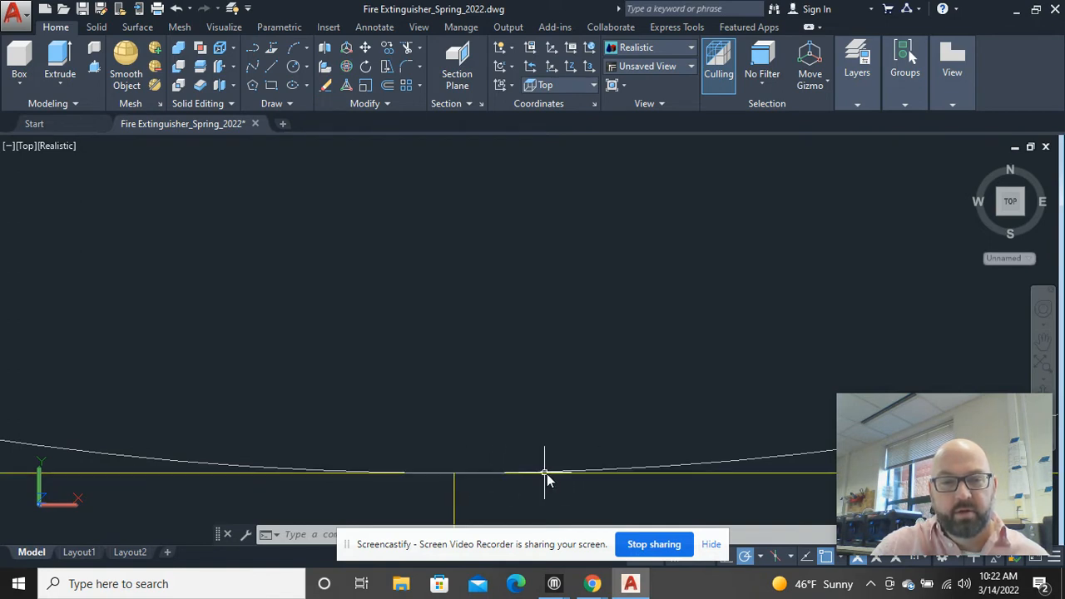
{"action": "scroll", "coordinate": [553, 495], "scroll_direction": "down", "scroll_amount": 3}
{"action": "middle_click_drag", "start_coordinate": [556, 499], "coordinate": [468, 335]}
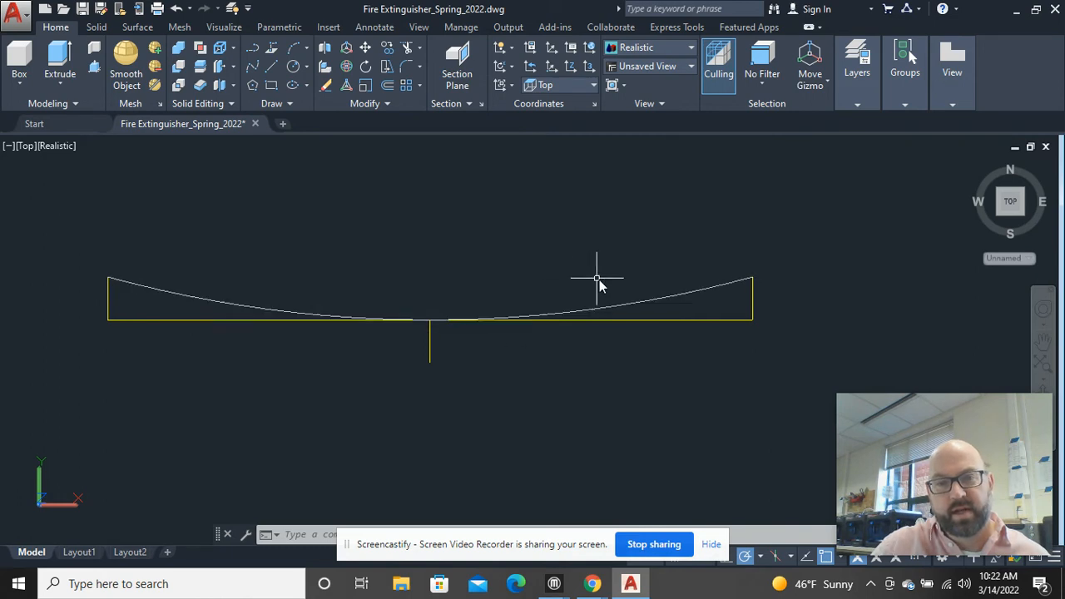
{"action": "middle_click_drag", "start_coordinate": [458, 374], "coordinate": [467, 406]}
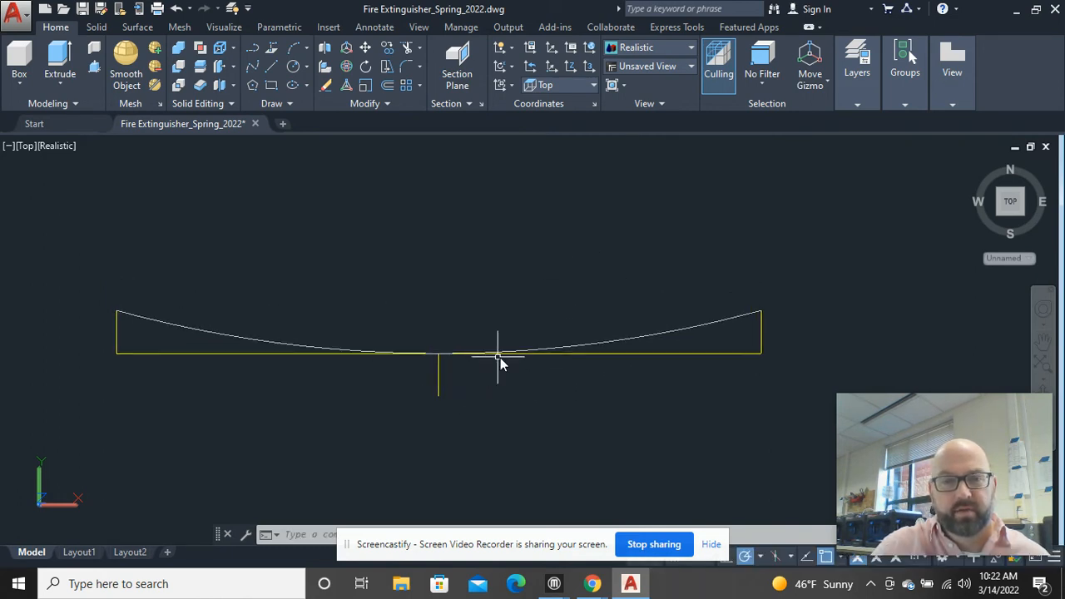
{"action": "mouse_move", "coordinate": [459, 366]}
{"action": "left_mouse_down"}
{"action": "mouse_move", "coordinate": [466, 352]}
{"action": "mouse_move", "coordinate": [452, 363]}
{"action": "mouse_move", "coordinate": [479, 357]}
{"action": "mouse_move", "coordinate": [474, 366]}
{"action": "left_mouse_up"}
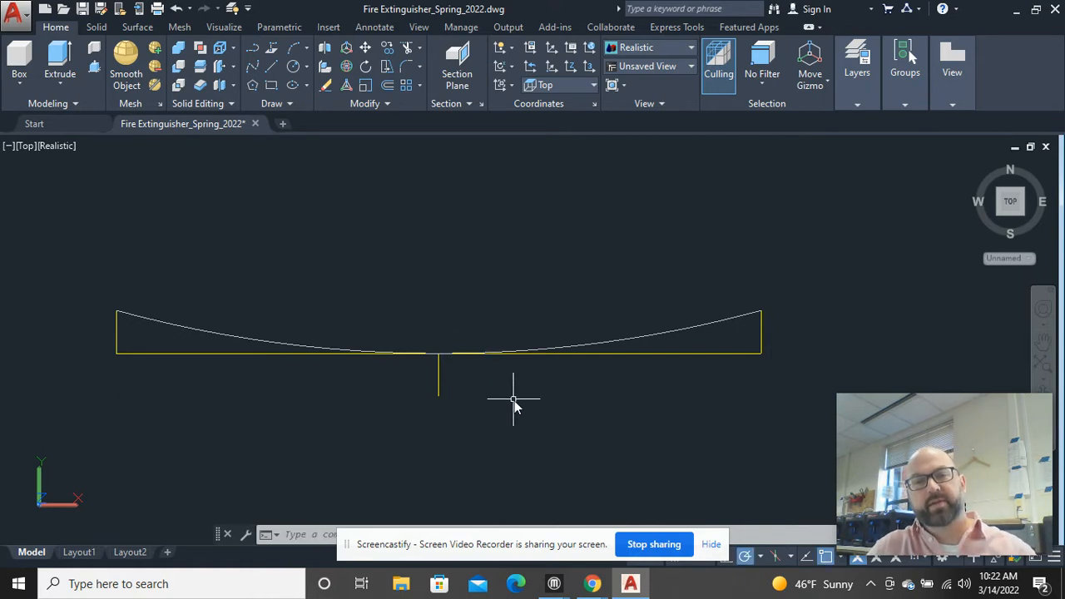
{"action": "left_click", "coordinate": [601, 345]}
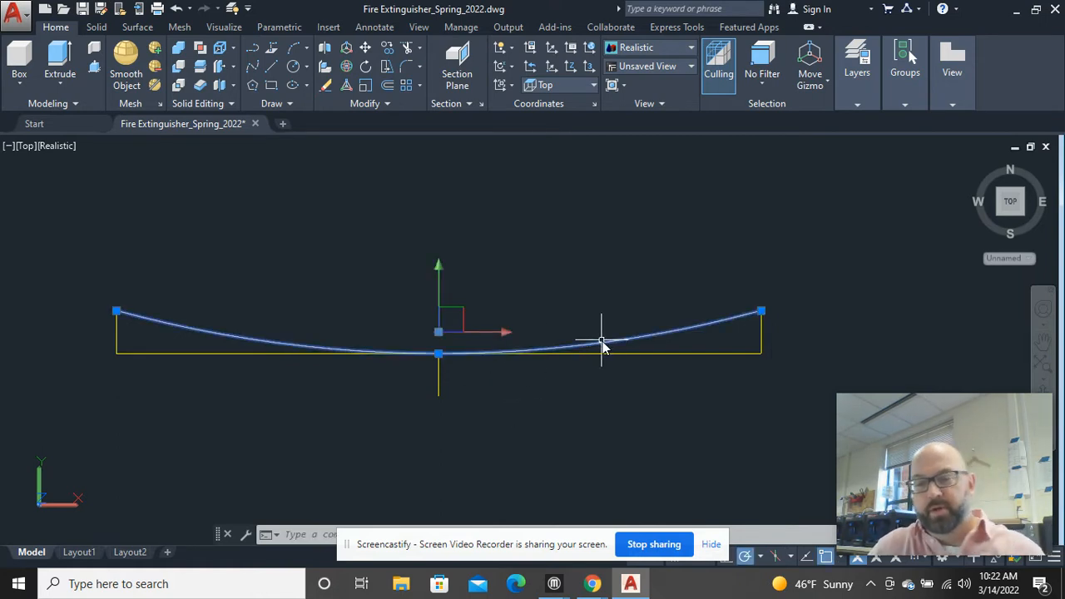
{"action": "key", "text": "Delete"}
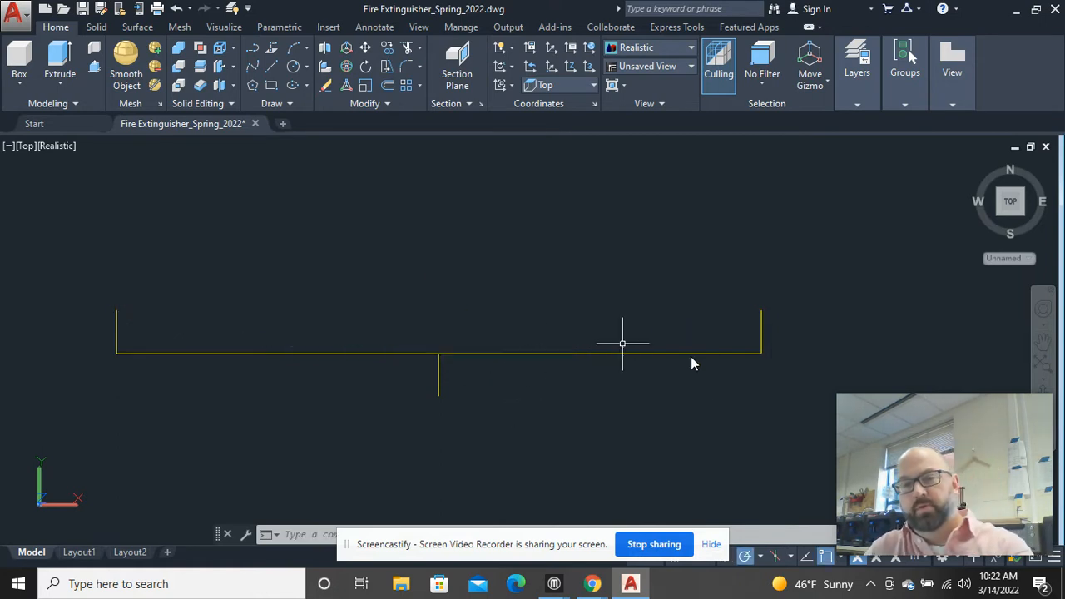
- Erase the three short vertical lines at both ends and below the middle of the yellow horizontal line
{"action": "left_click", "coordinate": [760, 331]}
{"action": "type", "text": "li"}
{"action": "key", "text": "Return"}
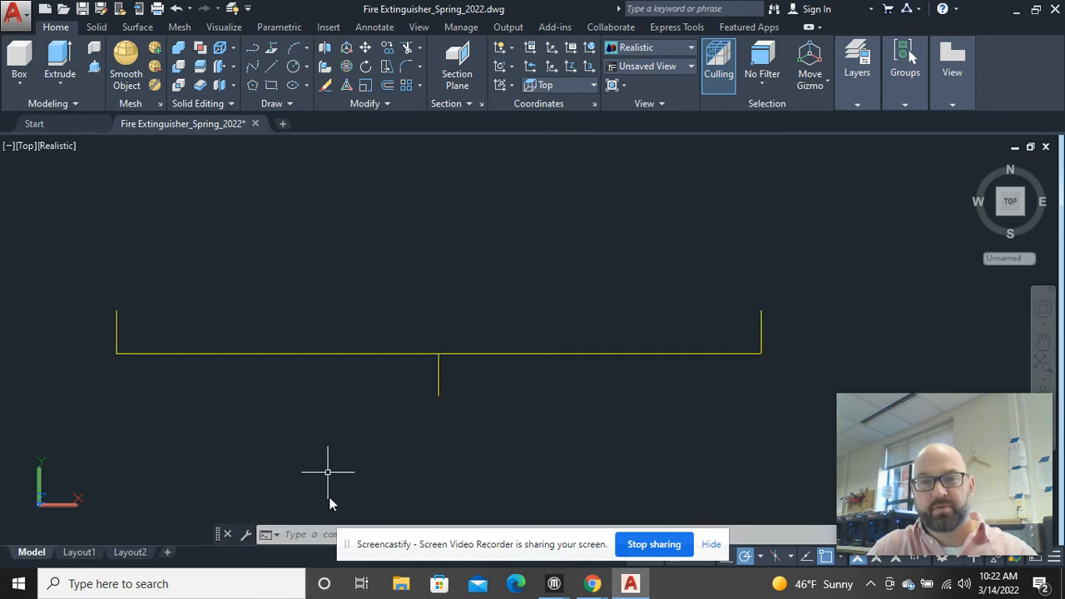
{"action": "left_click", "coordinate": [503, 392]}
{"action": "left_click", "coordinate": [419, 388]}
{"action": "key", "text": "Delete"}
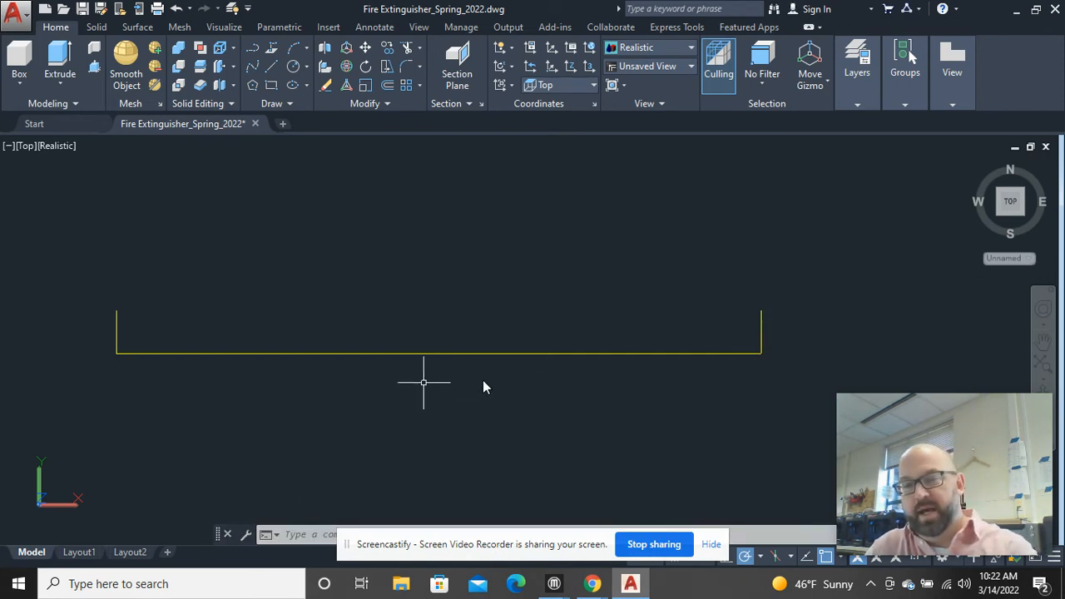
{"action": "left_click", "coordinate": [791, 339]}
{"action": "left_click", "coordinate": [106, 283]}
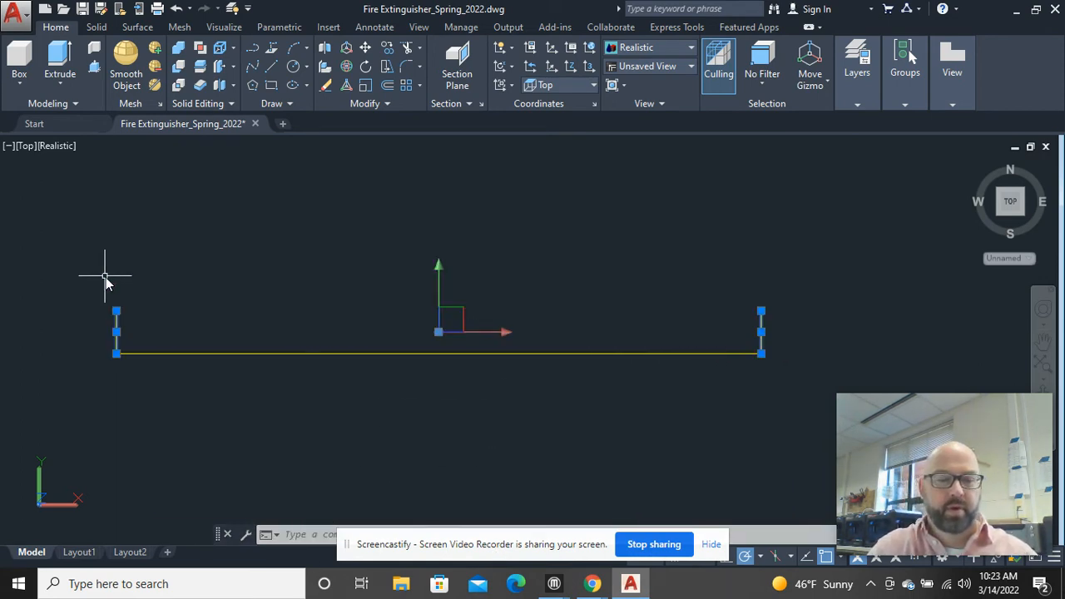
{"action": "key", "text": "Escape"}
- Draw a new short vertical line upward from the left end of the yellow horizontal line
{"action": "type", "text": "l"}
{"action": "key", "text": "Return"}
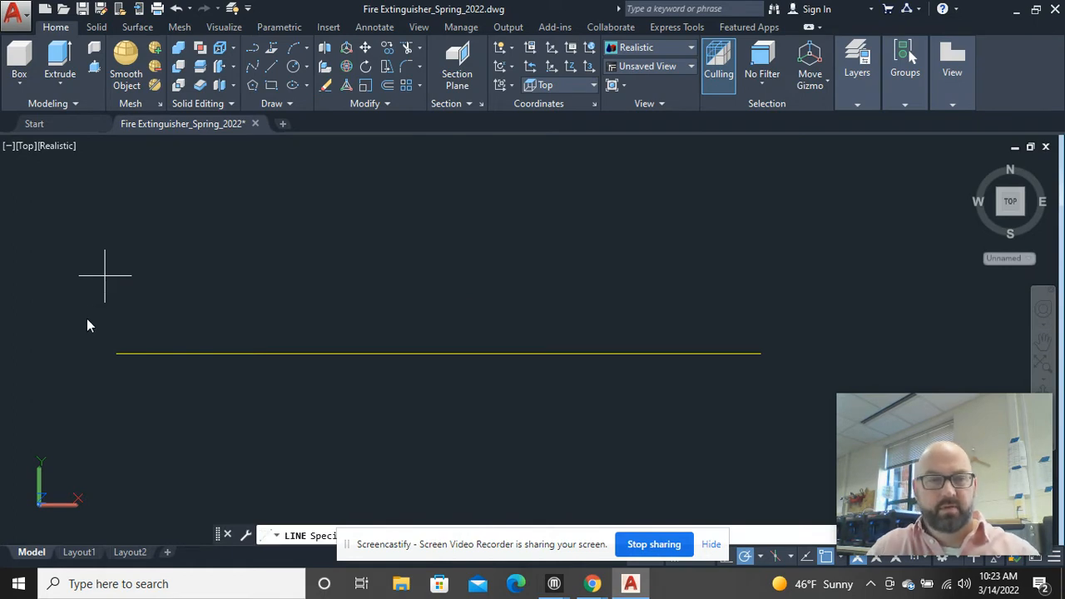
{"action": "left_click", "coordinate": [117, 356]}
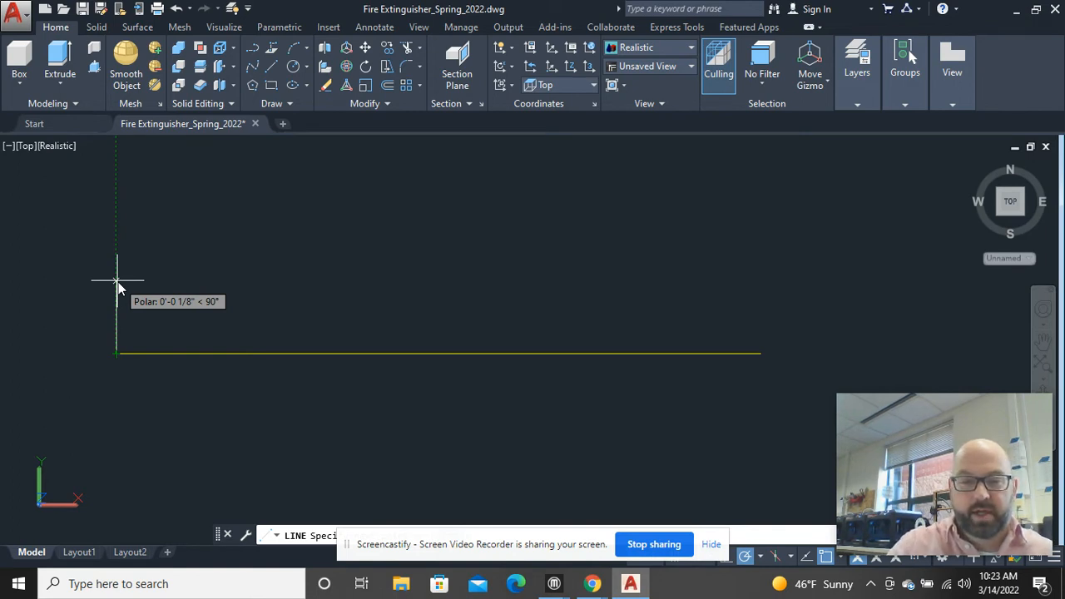
{"action": "left_click", "coordinate": [117, 297]}
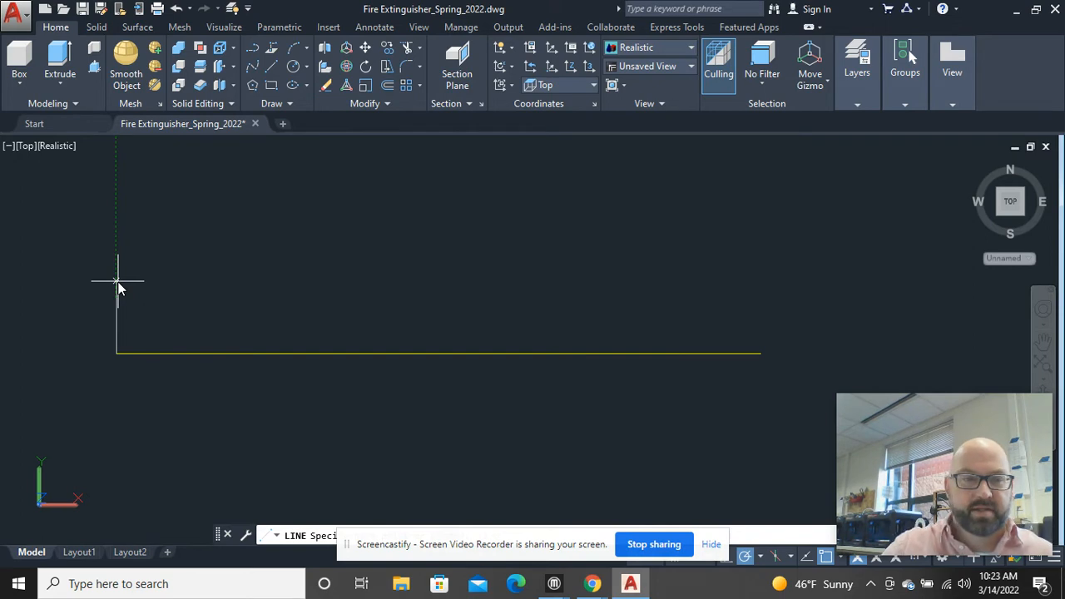
{"action": "key", "text": "Escape"}
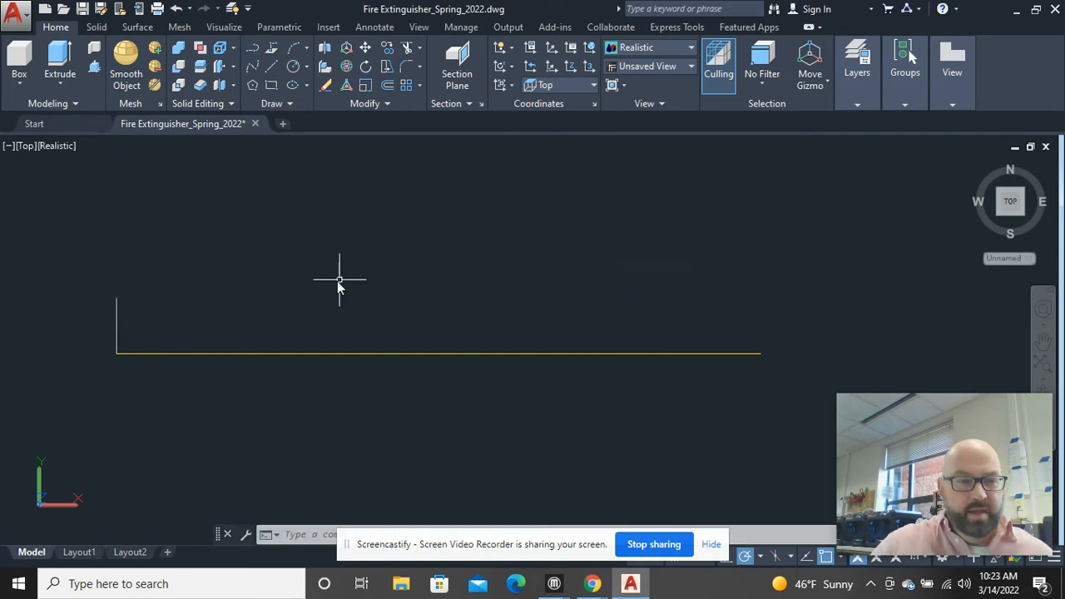
- Copy the new vertical line from its lower endpoint to the right end of the yellow horizontal line
{"action": "left_click_drag", "start_coordinate": [143, 337], "coordinate": [74, 259]}
{"action": "right_click", "coordinate": [89, 238]}
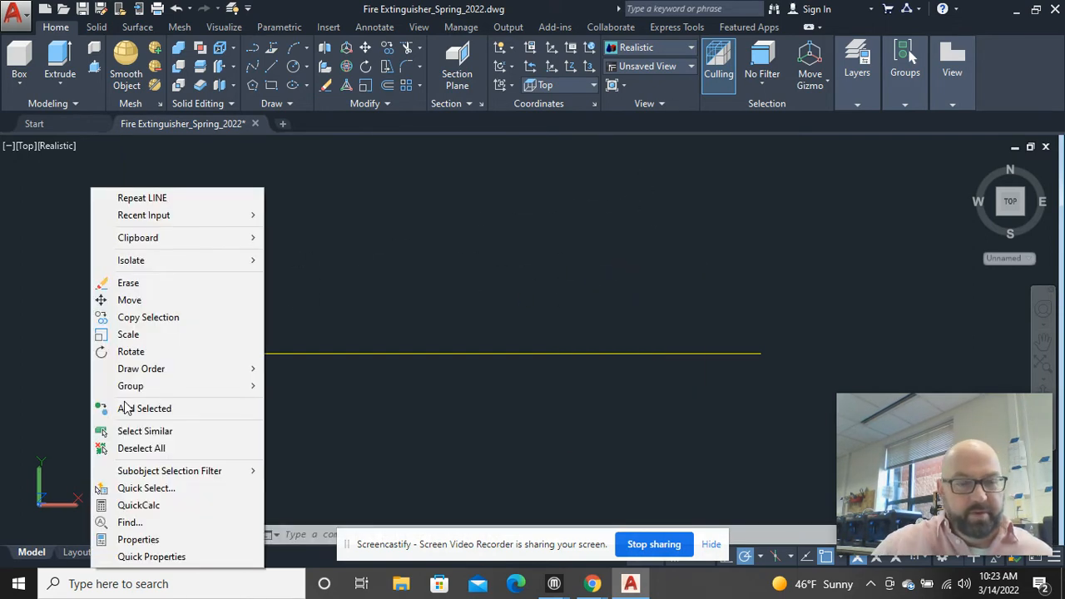
{"action": "left_click", "coordinate": [140, 317]}
{"action": "left_click", "coordinate": [115, 354]}
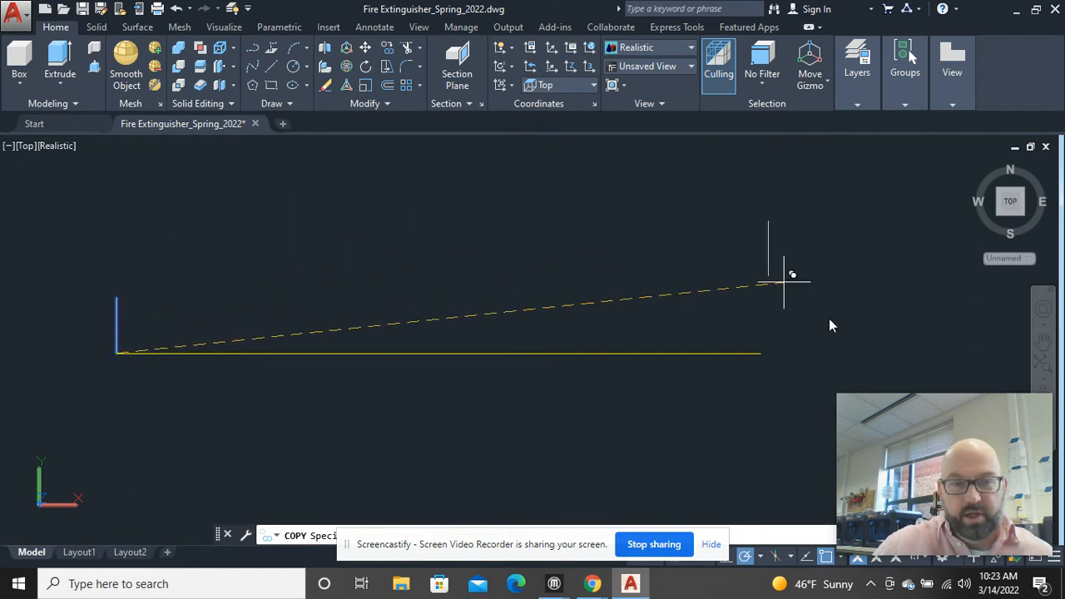
{"action": "left_click", "coordinate": [764, 355]}
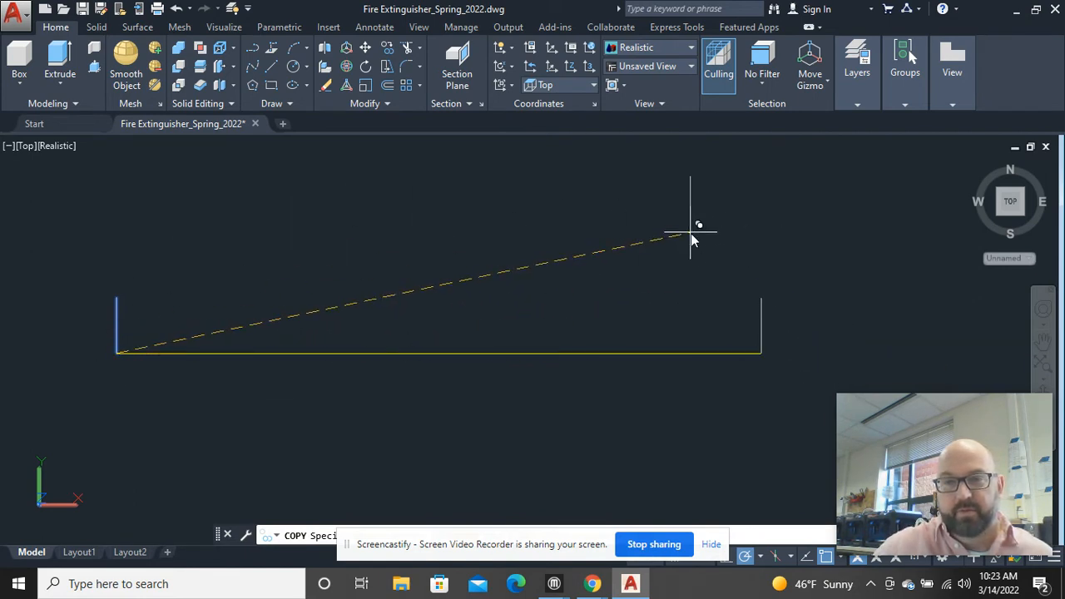
{"action": "right_click", "coordinate": [696, 236]}
{"action": "left_click", "coordinate": [697, 233]}
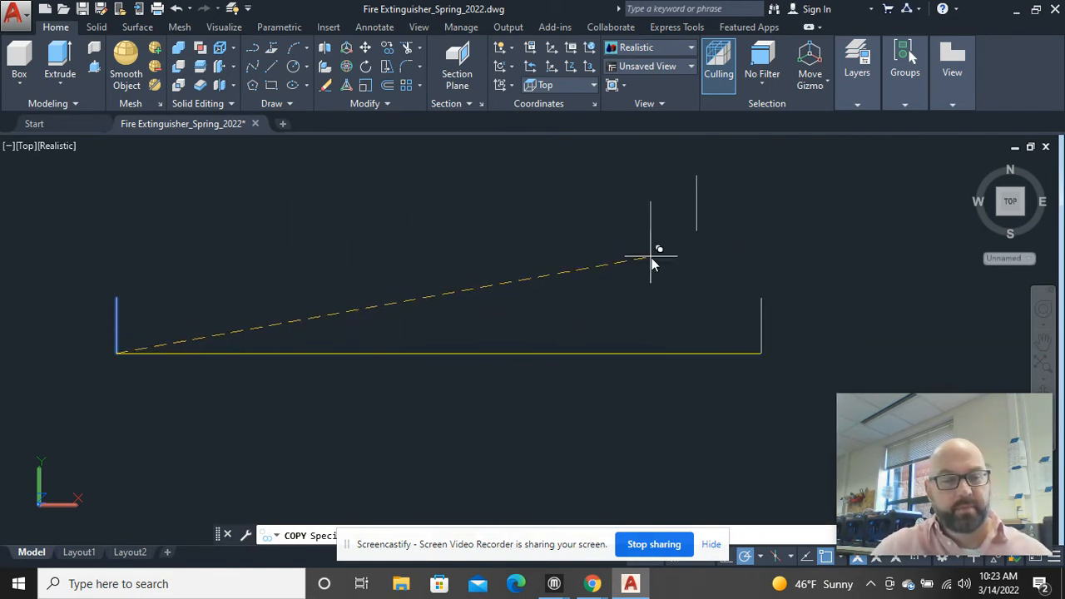
- Erase the stray copied vertical line above and the two vertical lines at the ends of the yellow base line
{"action": "key", "text": "Escape"}
{"action": "left_click", "coordinate": [760, 255]}
{"action": "left_click", "coordinate": [647, 195]}
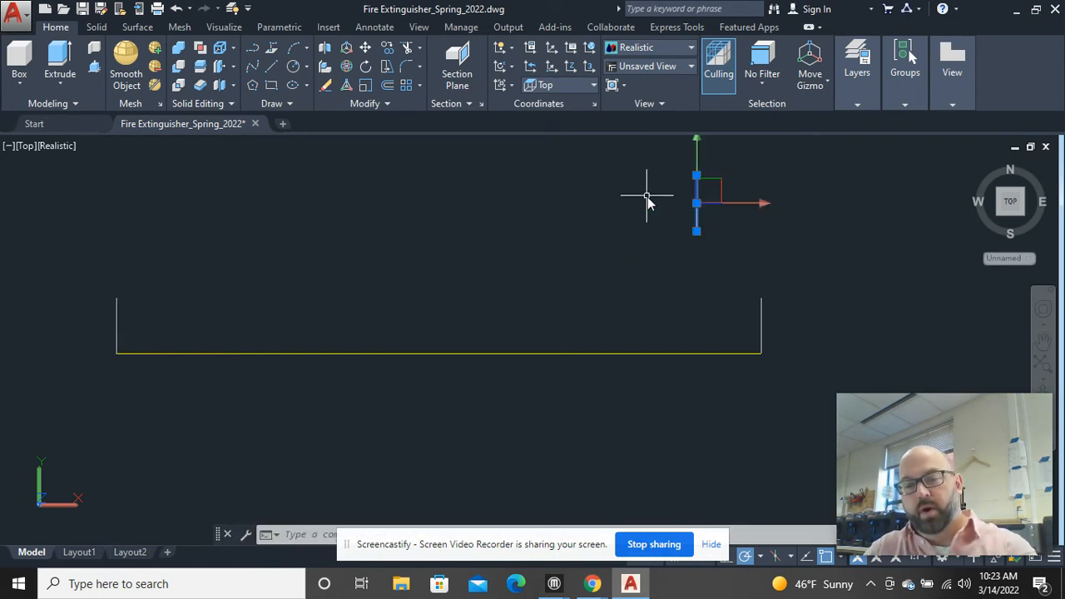
{"action": "key", "text": "Delete"}
{"action": "left_click", "coordinate": [815, 316]}
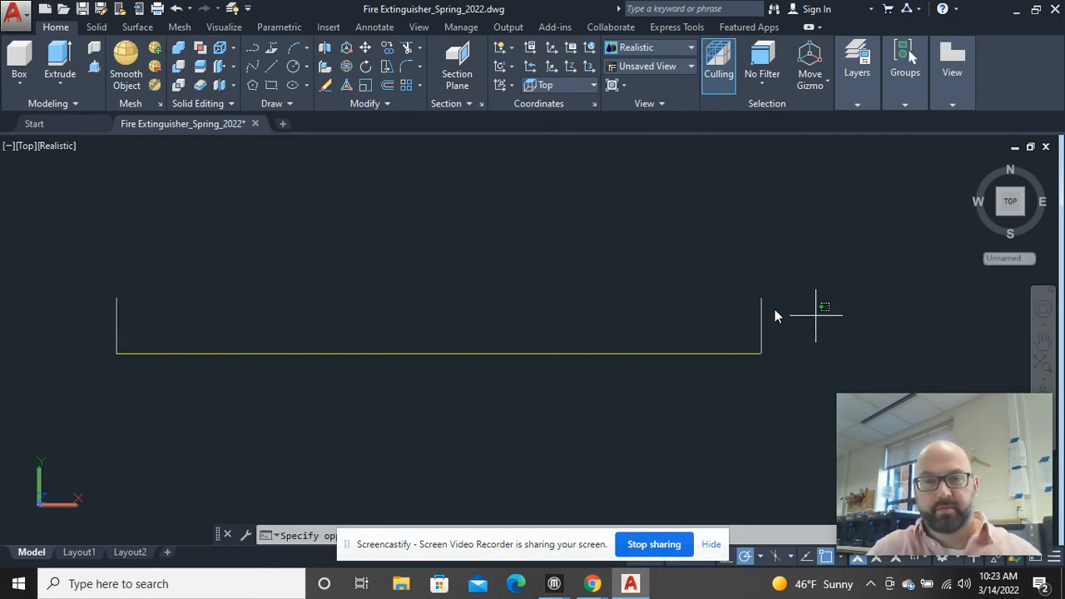
{"action": "left_click", "coordinate": [107, 254]}
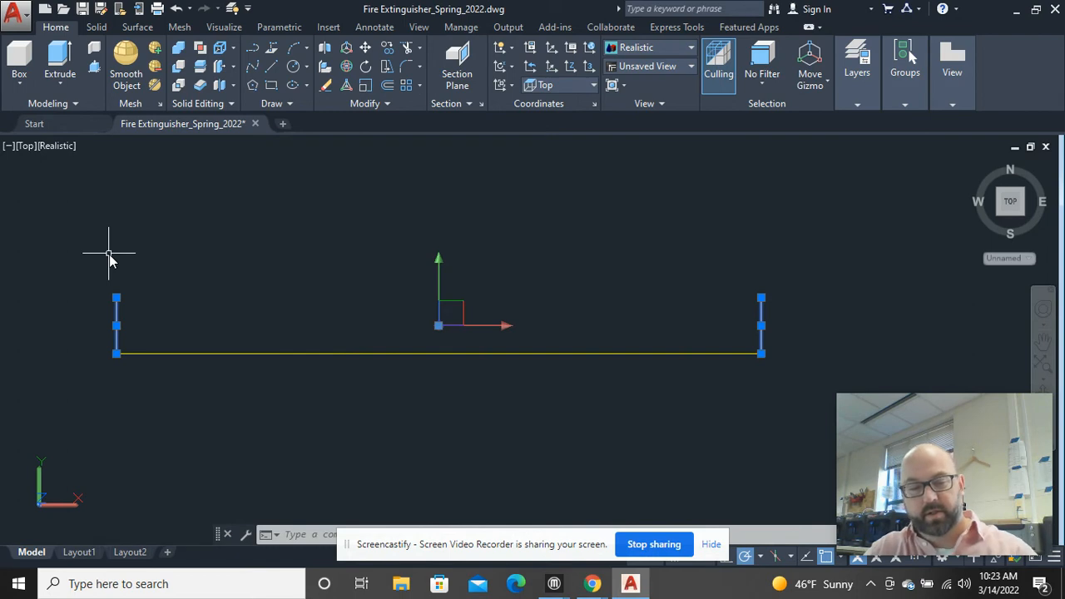
{"action": "key", "text": "Delete"}
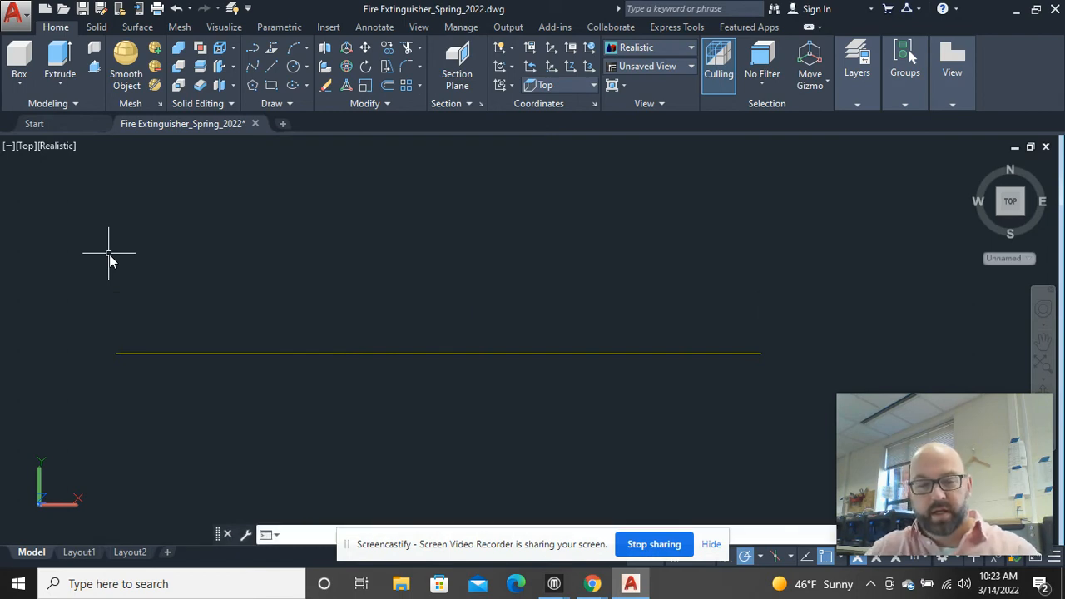
- Draw a tiny vertical helper line upward from the midpoint of the yellow base line
{"action": "key", "text": "Return"}
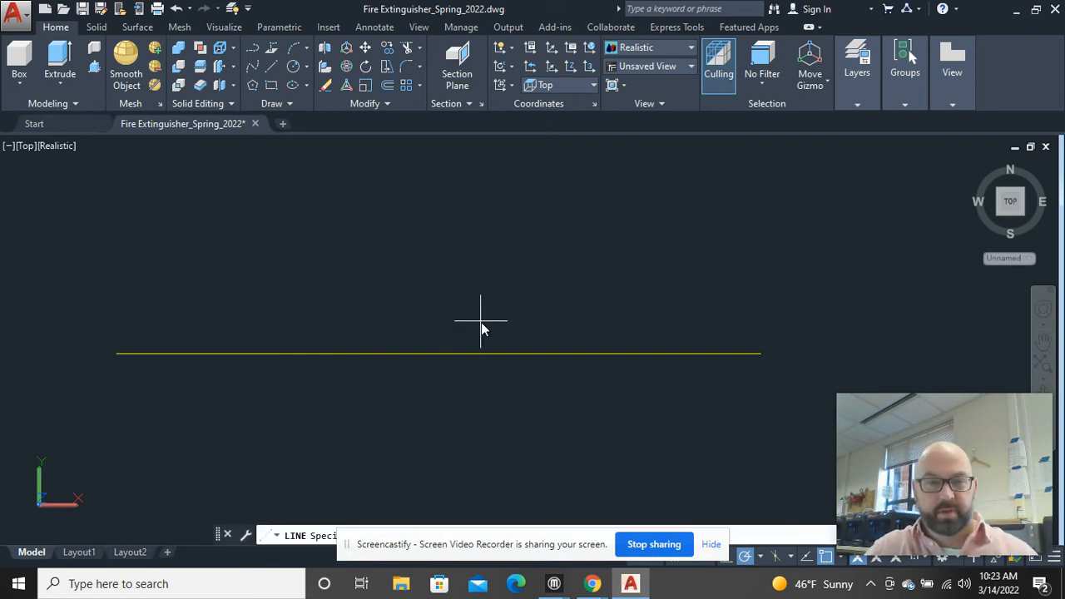
{"action": "left_click", "coordinate": [441, 354]}
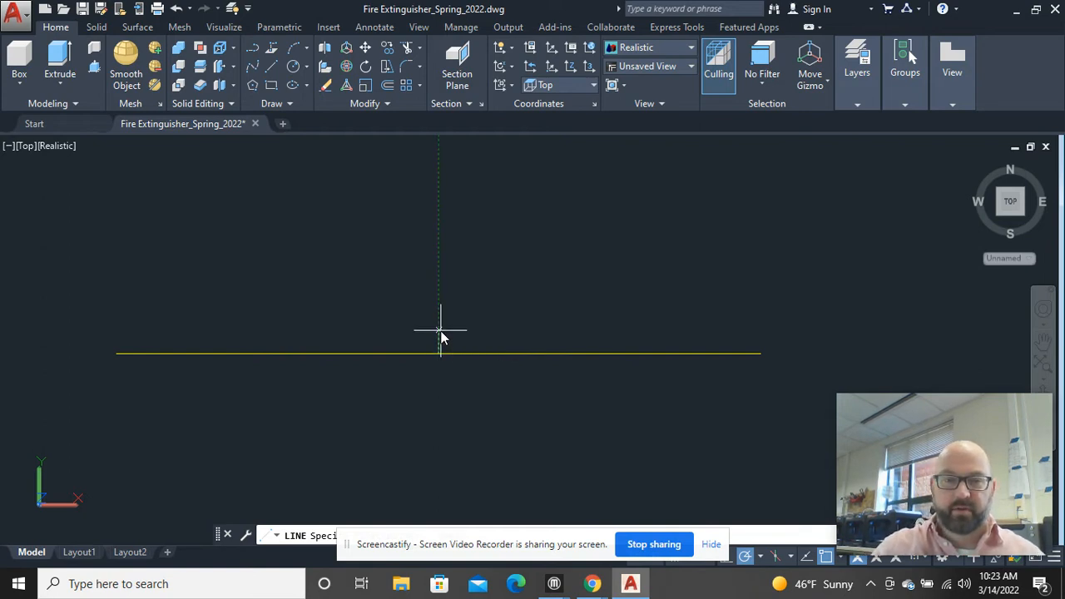
{"action": "right_click", "coordinate": [559, 287]}
{"action": "left_click", "coordinate": [580, 300]}
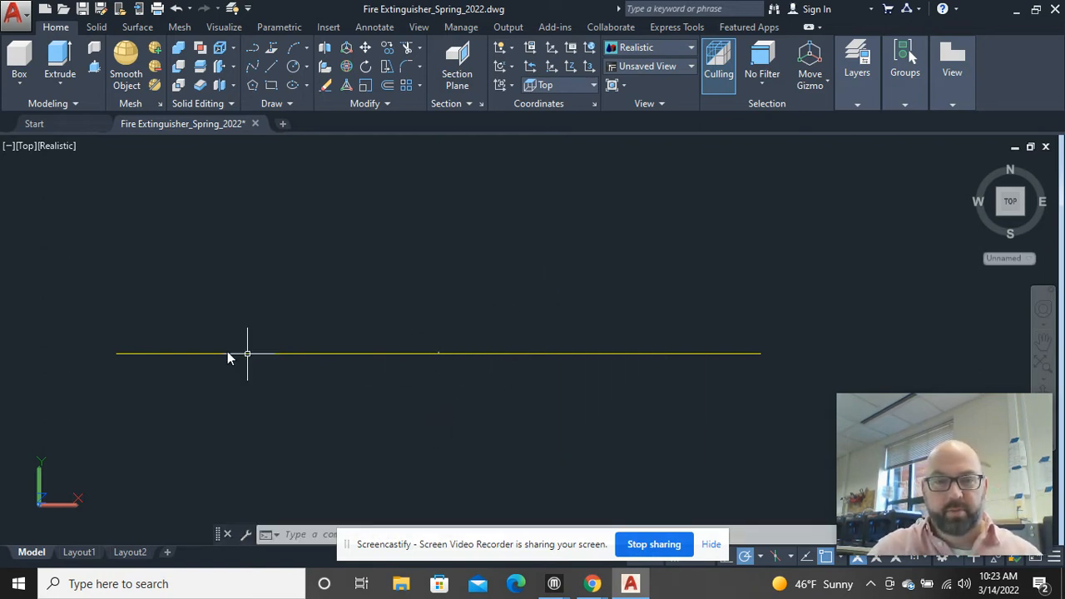
- Draw a vertical line about 1/8" long upward from the left end of the yellow base line
{"action": "key", "text": "Return"}
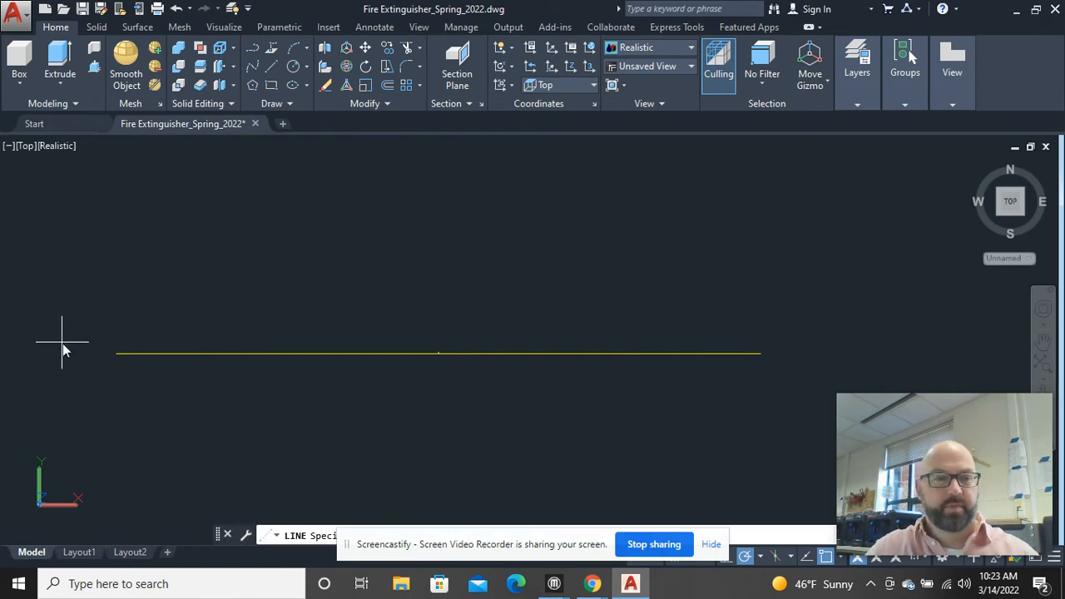
{"action": "left_click", "coordinate": [118, 354]}
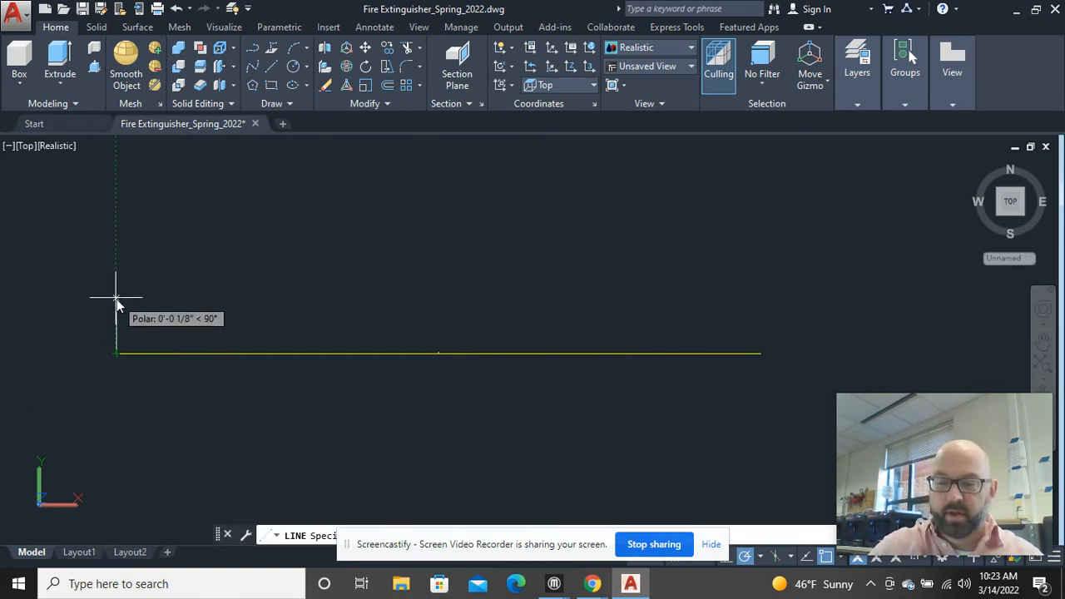
{"action": "left_click", "coordinate": [116, 297]}
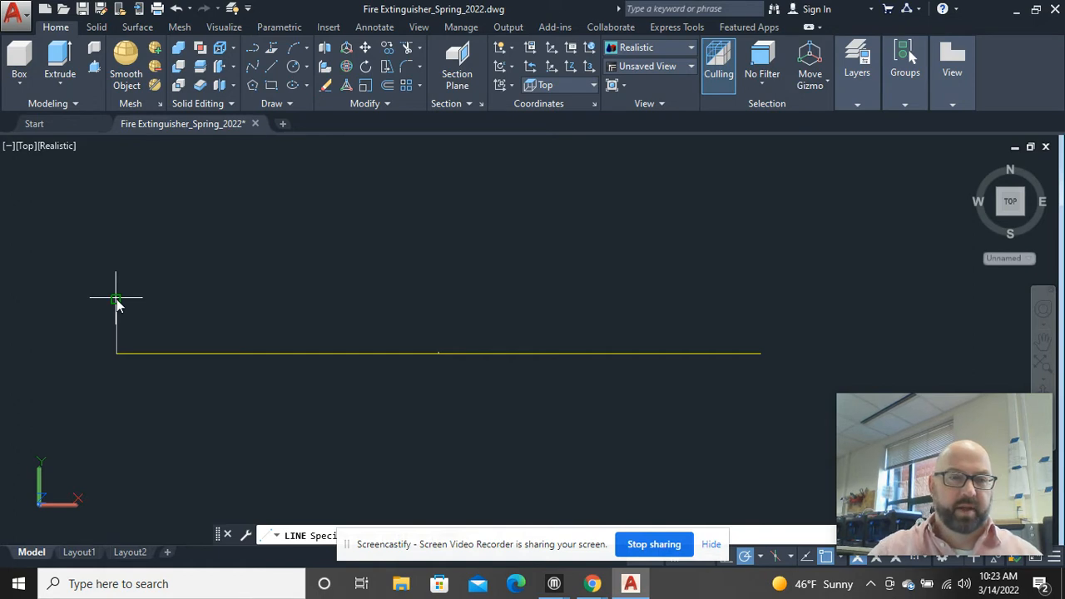
{"action": "right_click", "coordinate": [297, 311]}
{"action": "left_click", "coordinate": [307, 320]}
- Copy the left vertical line from its lower endpoint to the right end of the yellow base line
{"action": "left_click", "coordinate": [192, 333]}
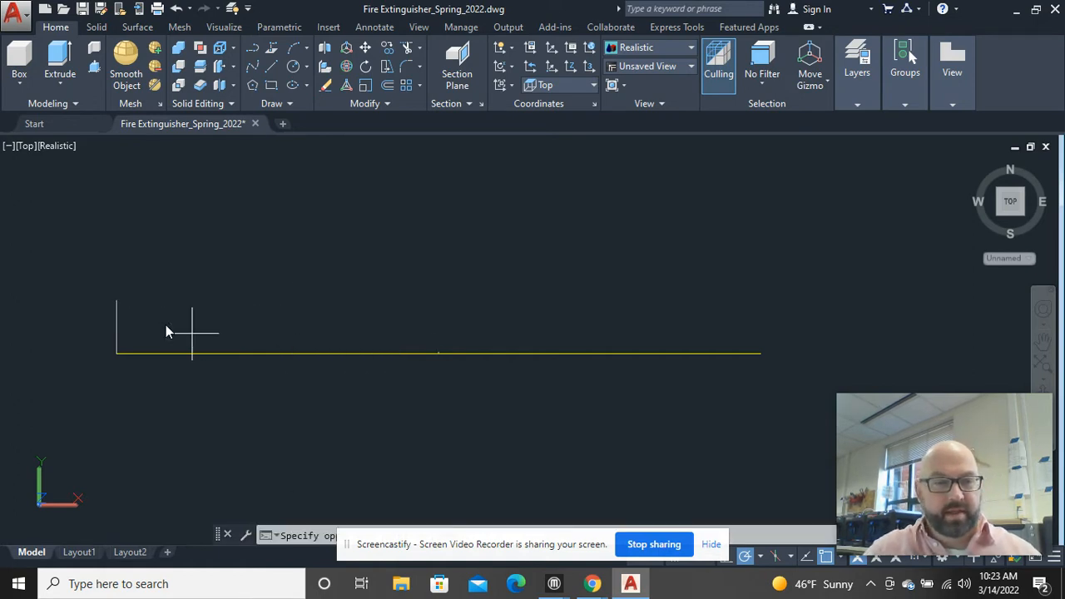
{"action": "left_click", "coordinate": [80, 239]}
{"action": "right_click", "coordinate": [80, 188]}
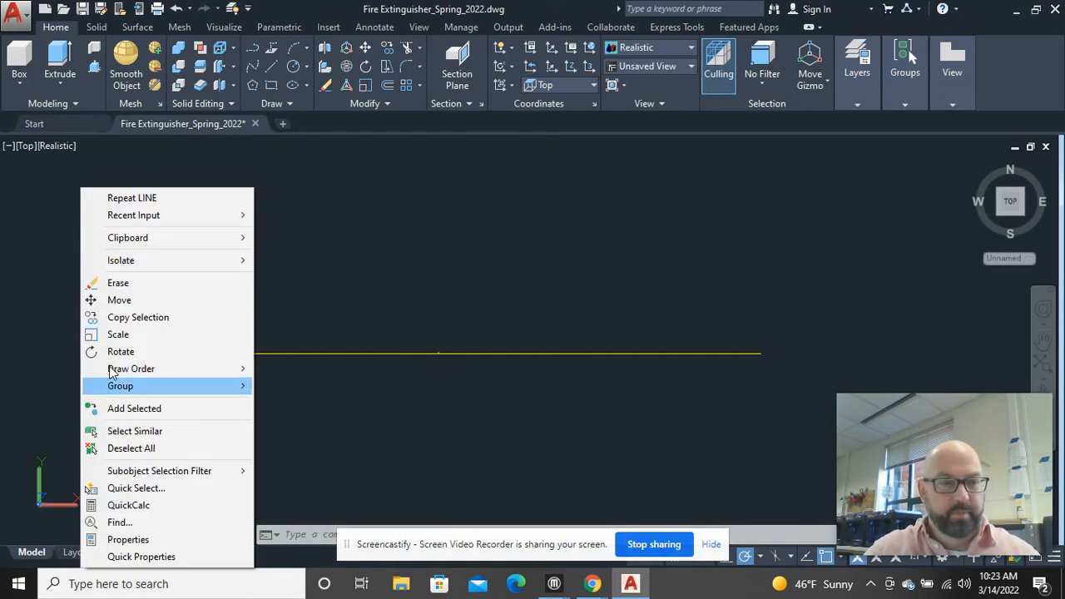
{"action": "left_click", "coordinate": [119, 320]}
{"action": "left_click", "coordinate": [115, 353]}
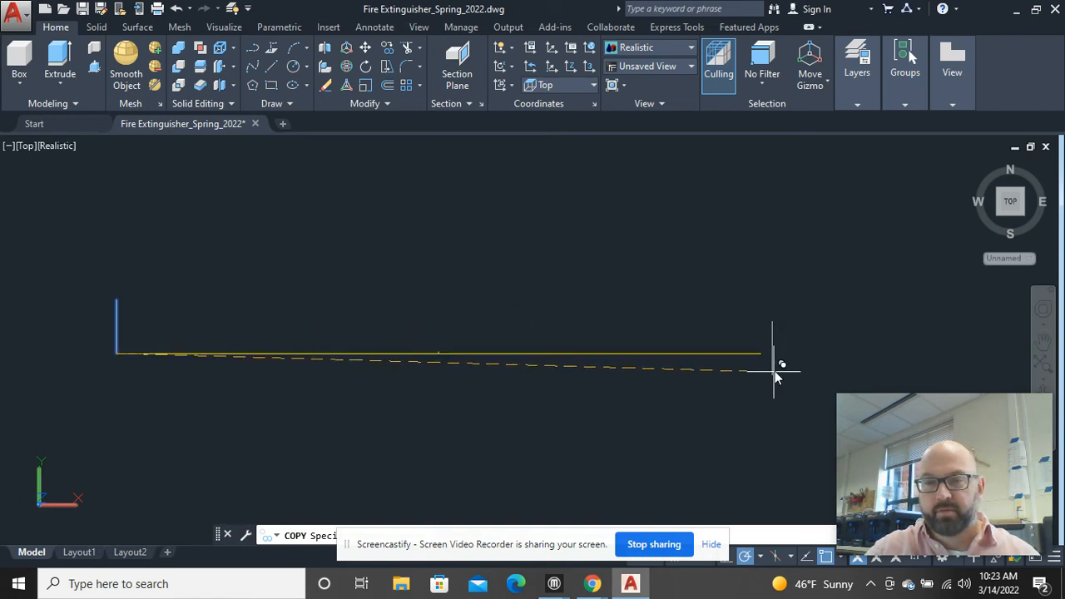
{"action": "left_click", "coordinate": [760, 354]}
{"action": "right_click", "coordinate": [734, 268]}
{"action": "left_click", "coordinate": [774, 280]}
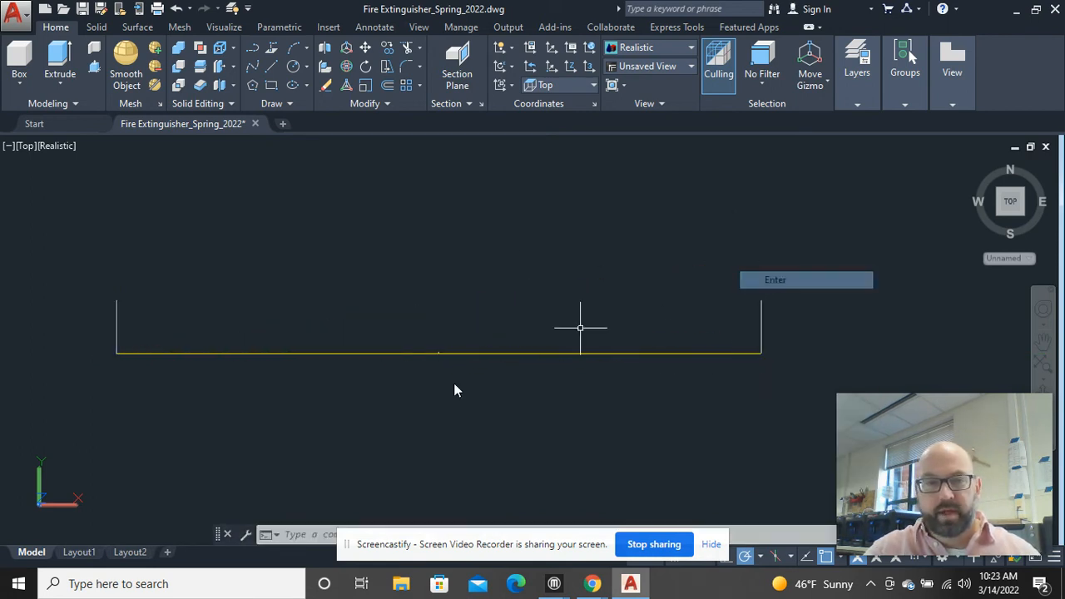
- Draw a three-point arc from the left line's top through the tiny midpoint line's top to the right line's top
{"action": "type", "text": "a"}
{"action": "key", "text": "Return"}
{"action": "left_click", "coordinate": [116, 301]}
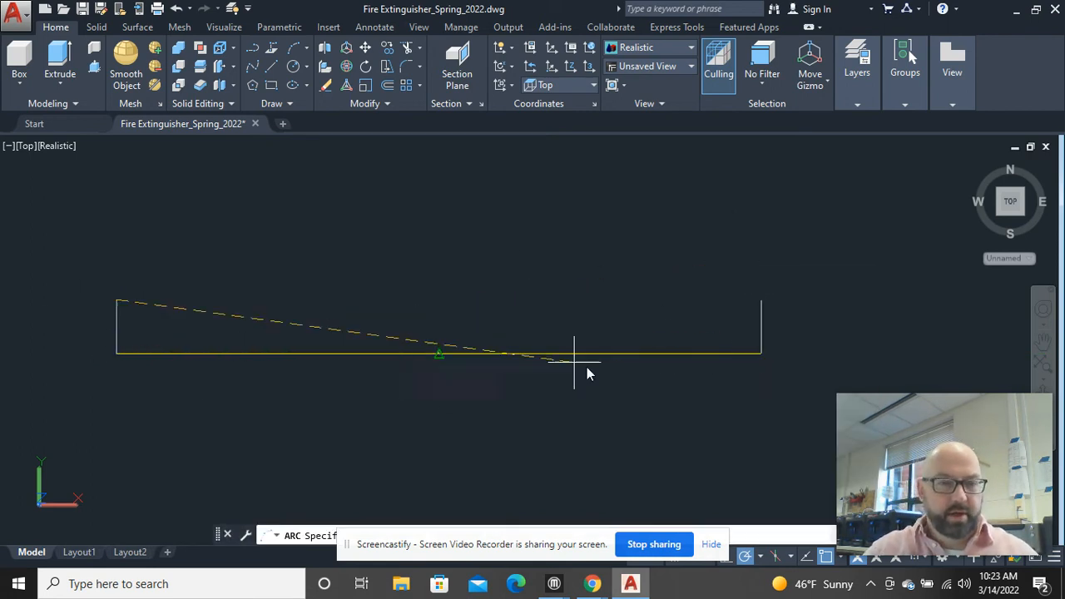
{"action": "scroll", "coordinate": [410, 357], "scroll_direction": "up", "scroll_amount": 3}
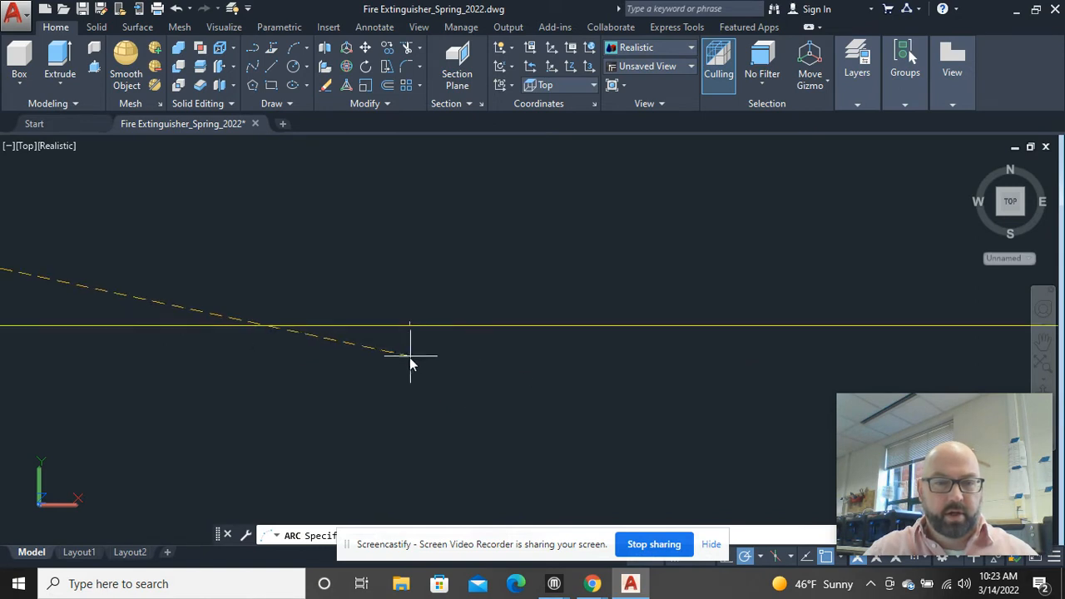
{"action": "left_click", "coordinate": [495, 333]}
{"action": "scroll", "coordinate": [505, 335], "scroll_direction": "down", "scroll_amount": 8}
{"action": "middle_click_drag", "start_coordinate": [734, 318], "coordinate": [461, 319]}
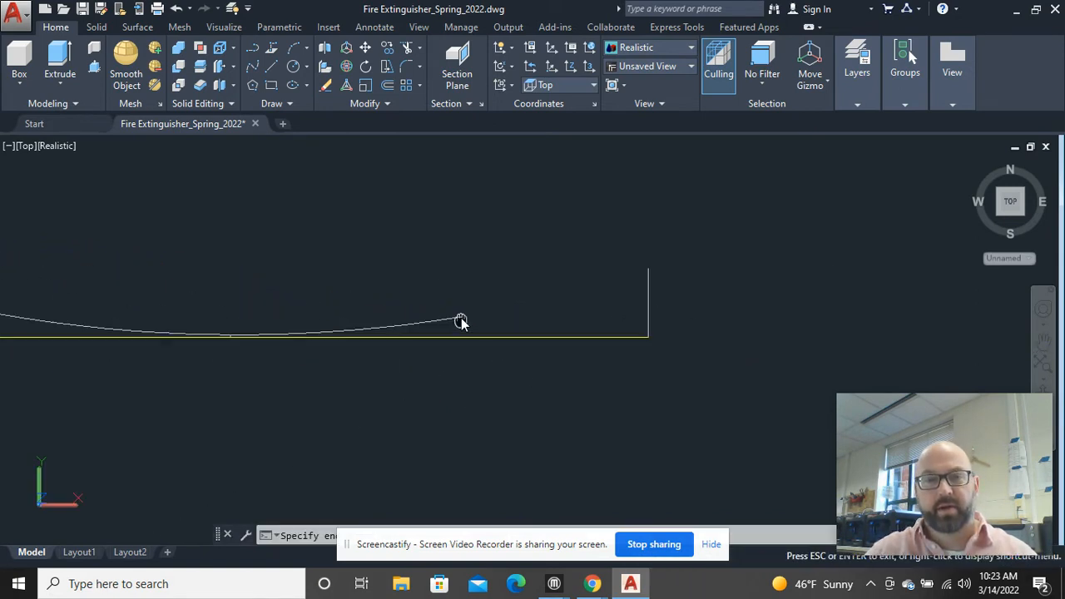
{"action": "left_click", "coordinate": [653, 269]}
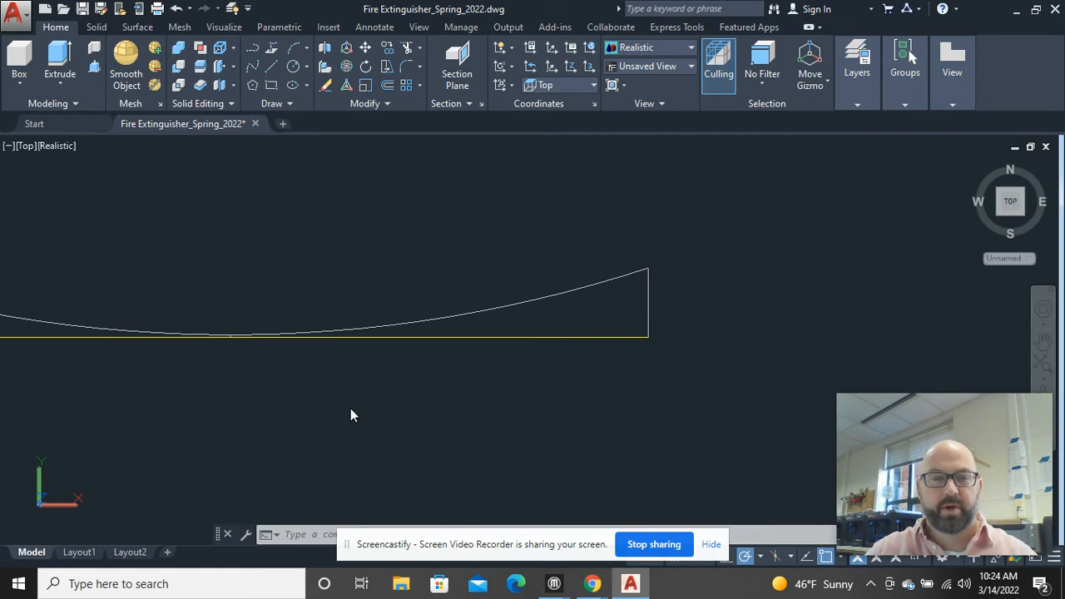
- Erase the tiny helper line at the midpoint of the yellow base line
{"action": "middle_click_drag", "start_coordinate": [350, 407], "coordinate": [626, 350]}
{"action": "left_click_drag", "start_coordinate": [498, 260], "coordinate": [545, 321]}
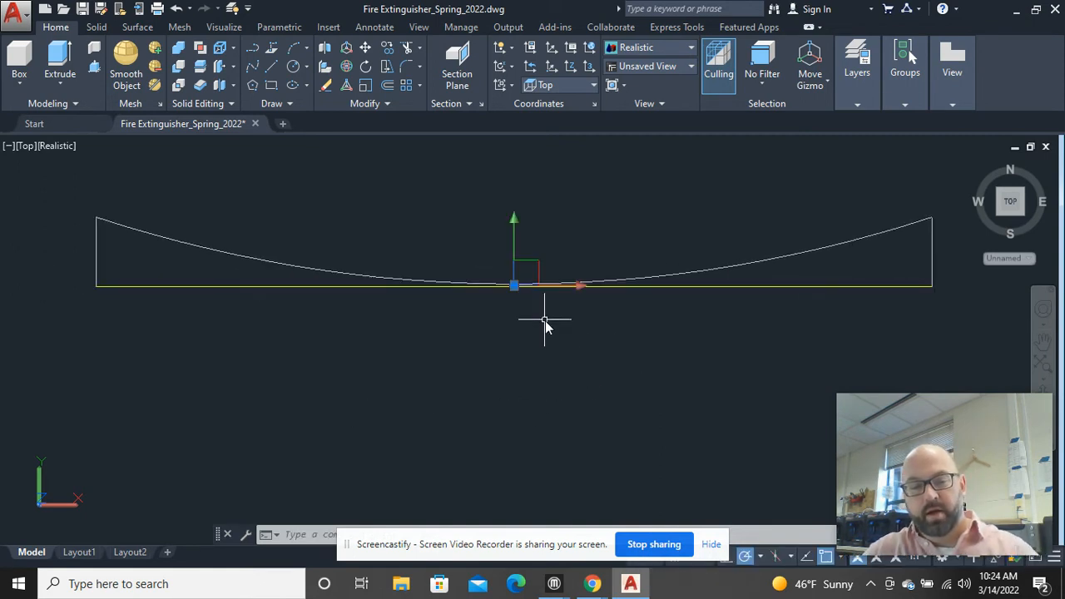
{"action": "key", "text": "Escape"}
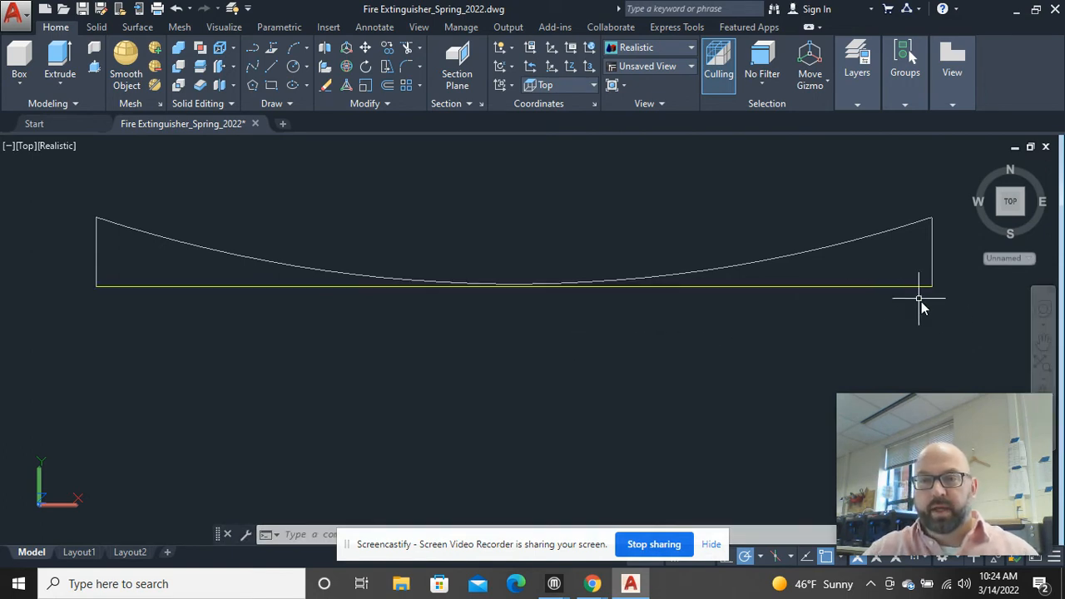
- Match the properties of the yellow base line onto the arc and both vertical side lines
{"action": "type", "text": "ma"}
{"action": "key", "text": "Return"}
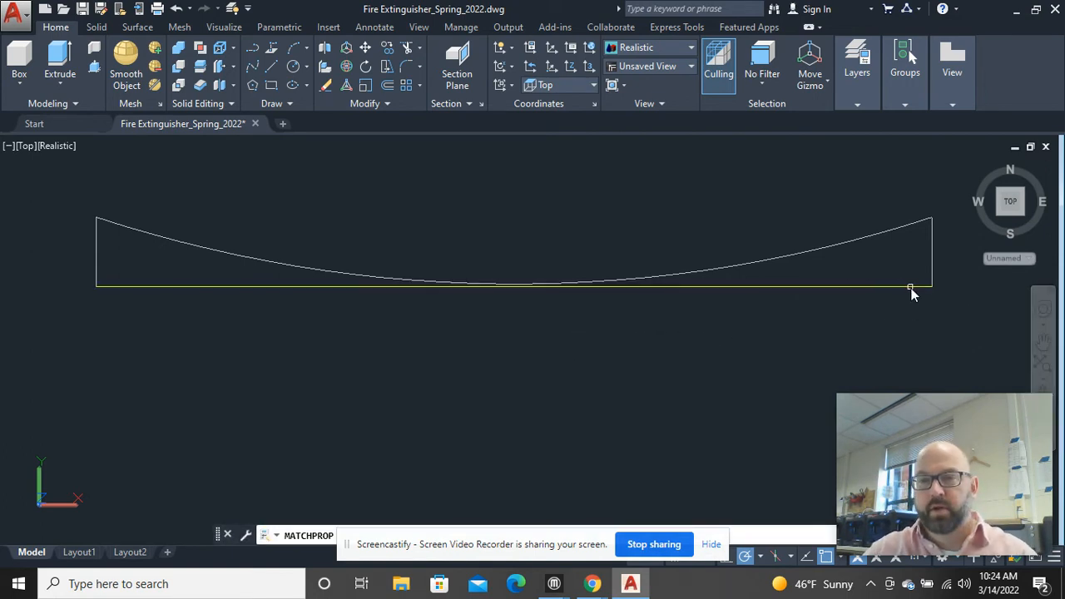
{"action": "left_click_drag", "start_coordinate": [956, 317], "coordinate": [42, 180]}
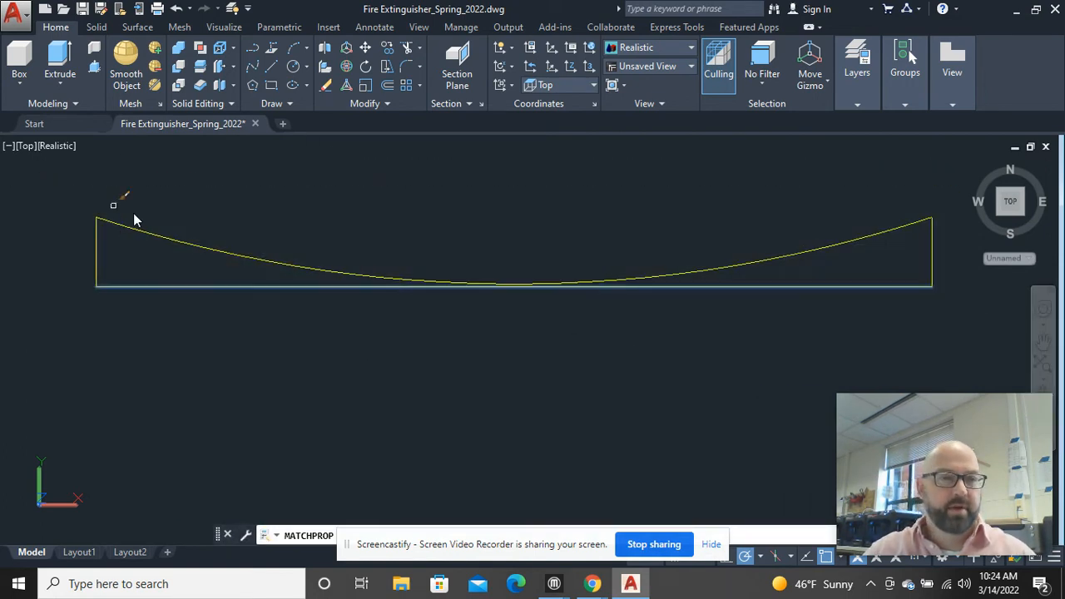
{"action": "right_click", "coordinate": [212, 222]}
{"action": "left_click", "coordinate": [243, 236]}
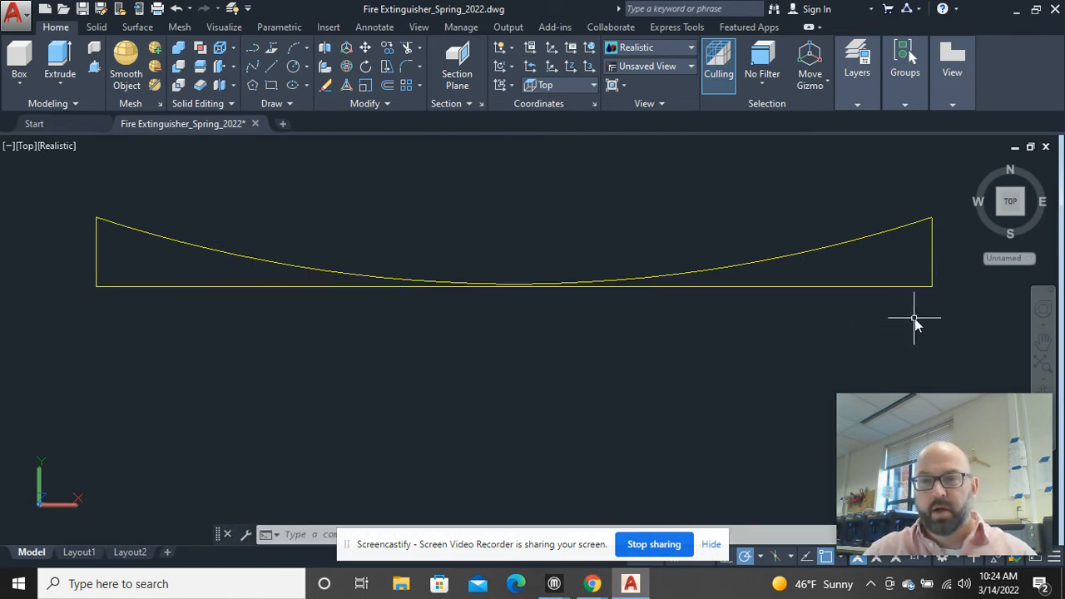
- Join the base line, the two side lines and the arc into one closed profile
{"action": "left_click_drag", "start_coordinate": [950, 317], "coordinate": [56, 190]}
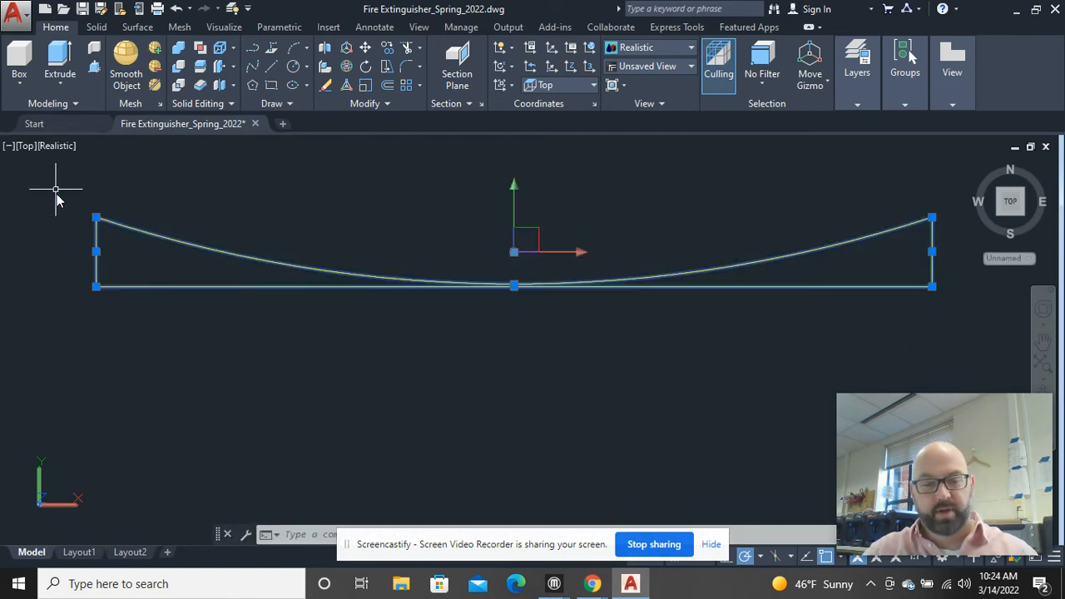
{"action": "type", "text": "j"}
{"action": "key", "text": "Return"}
- Erase the hand-drawn valve reference image beside the white valve outline
{"action": "scroll", "coordinate": [107, 226], "scroll_direction": "down", "scroll_amount": 8}
{"action": "scroll", "coordinate": [192, 295], "scroll_direction": "down", "scroll_amount": 2}
{"action": "mouse_move", "coordinate": [195, 304]}
{"action": "middle_mouse_down"}
{"action": "mouse_move", "coordinate": [248, 339]}
{"action": "mouse_move", "coordinate": [416, 405]}
{"action": "middle_mouse_up"}
{"action": "scroll", "coordinate": [236, 308], "scroll_direction": "up", "scroll_amount": 2}
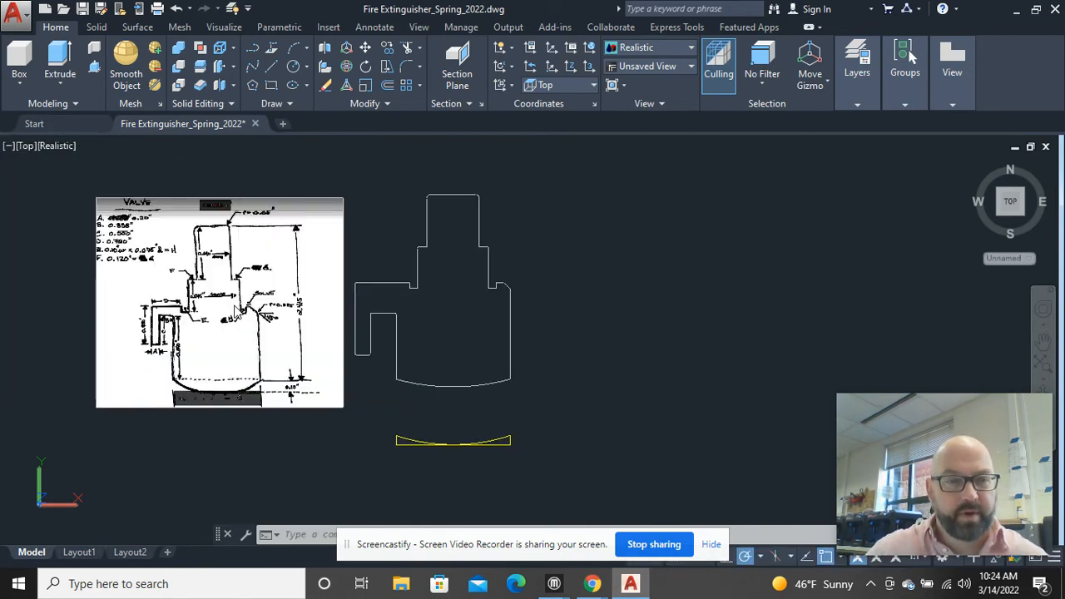
{"action": "left_click", "coordinate": [304, 441]}
{"action": "left_click", "coordinate": [287, 391]}
{"action": "key", "text": "Delete"}
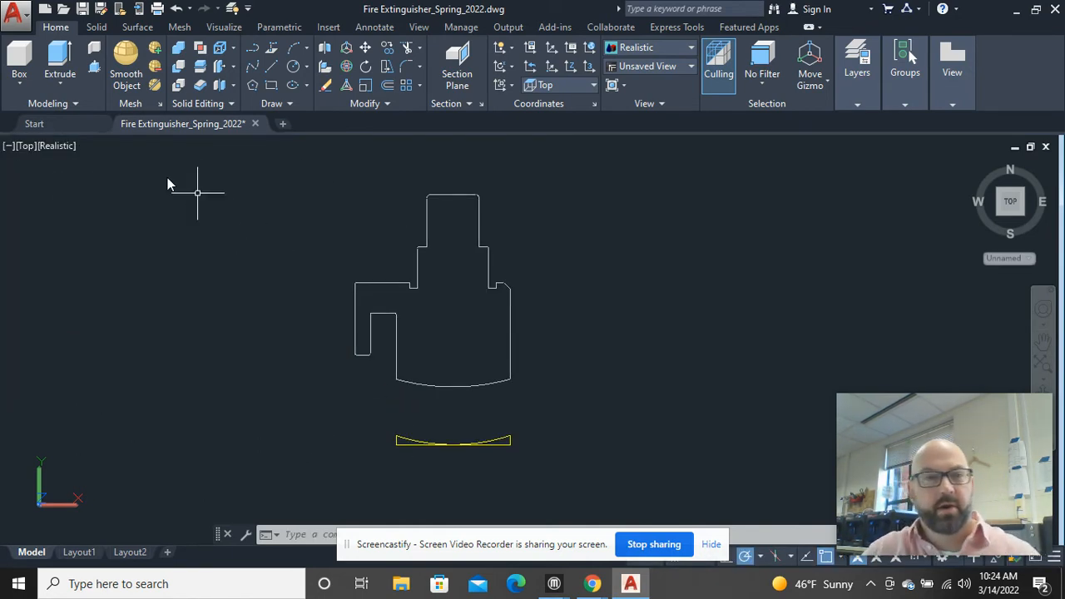
- Switch to the SW Isometric view and frame the white valve outline together with the yellow curved profile
{"action": "left_click", "coordinate": [28, 148]}
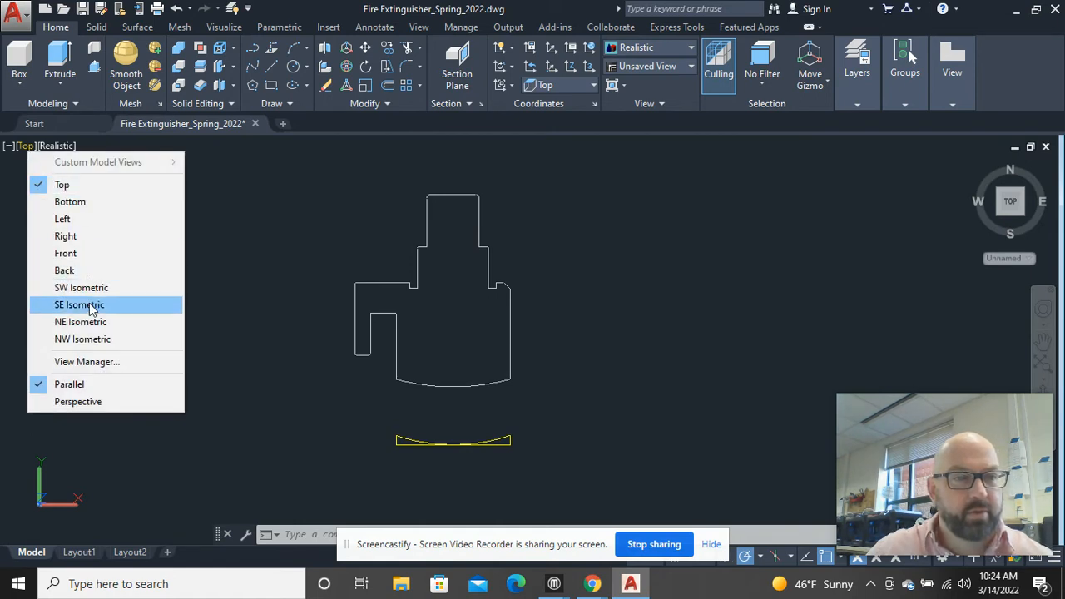
{"action": "left_click", "coordinate": [70, 287]}
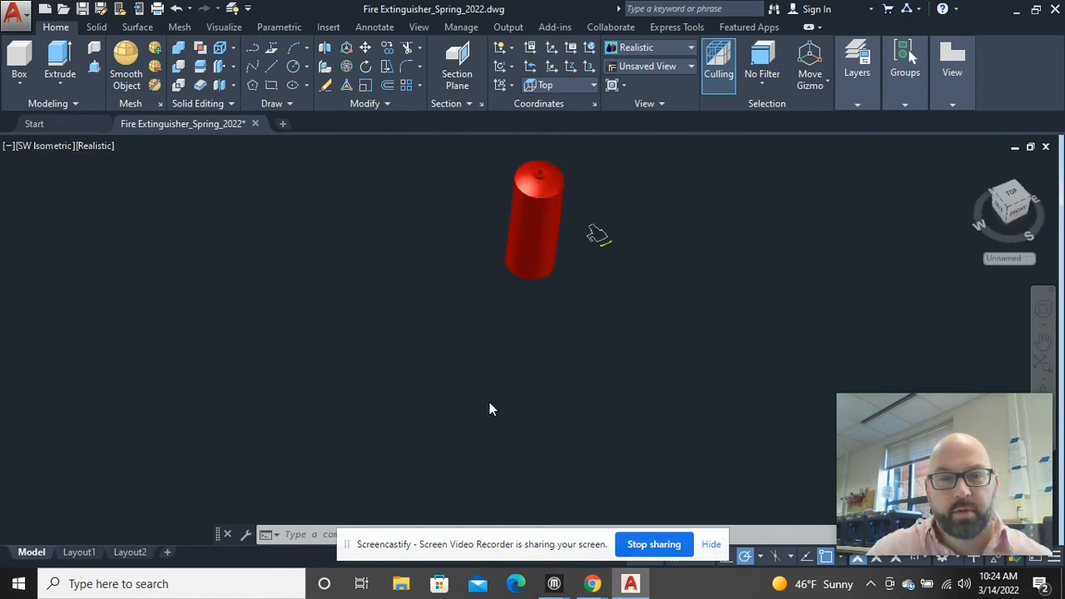
{"action": "middle_click_drag", "start_coordinate": [499, 428], "coordinate": [394, 249]}
{"action": "scroll", "coordinate": [410, 342], "scroll_direction": "up", "scroll_amount": 6}
{"action": "scroll", "coordinate": [333, 302], "scroll_direction": "up", "scroll_amount": 2}
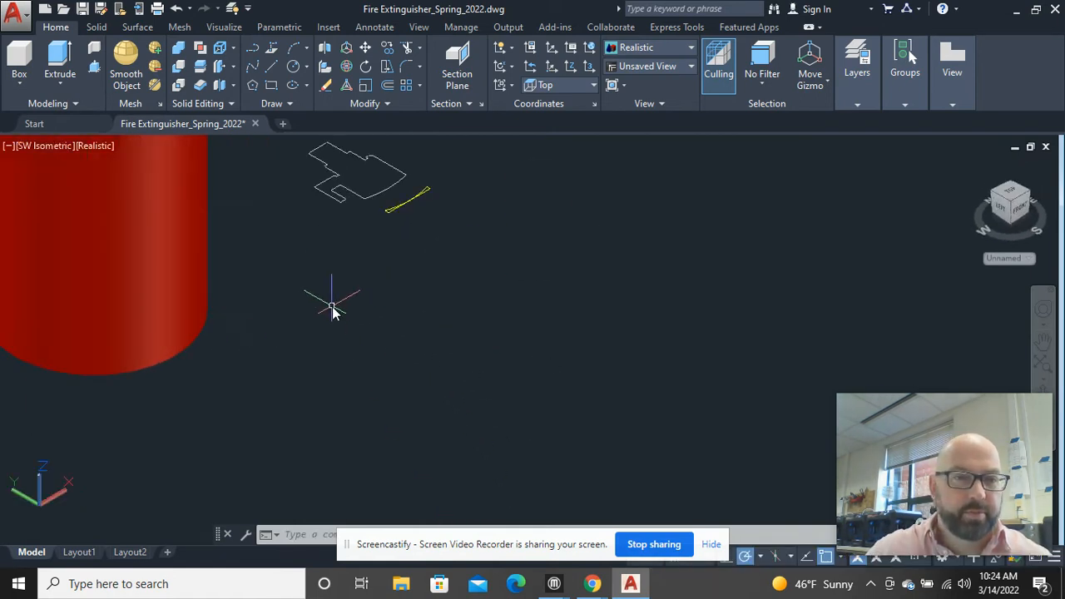
{"action": "middle_click_drag", "start_coordinate": [334, 302], "coordinate": [339, 423]}
{"action": "scroll", "coordinate": [344, 424], "scroll_direction": "up", "scroll_amount": 4}
{"action": "middle_click_drag", "start_coordinate": [449, 364], "coordinate": [481, 440]}
{"action": "scroll", "coordinate": [464, 423], "scroll_direction": "up", "scroll_amount": 2}
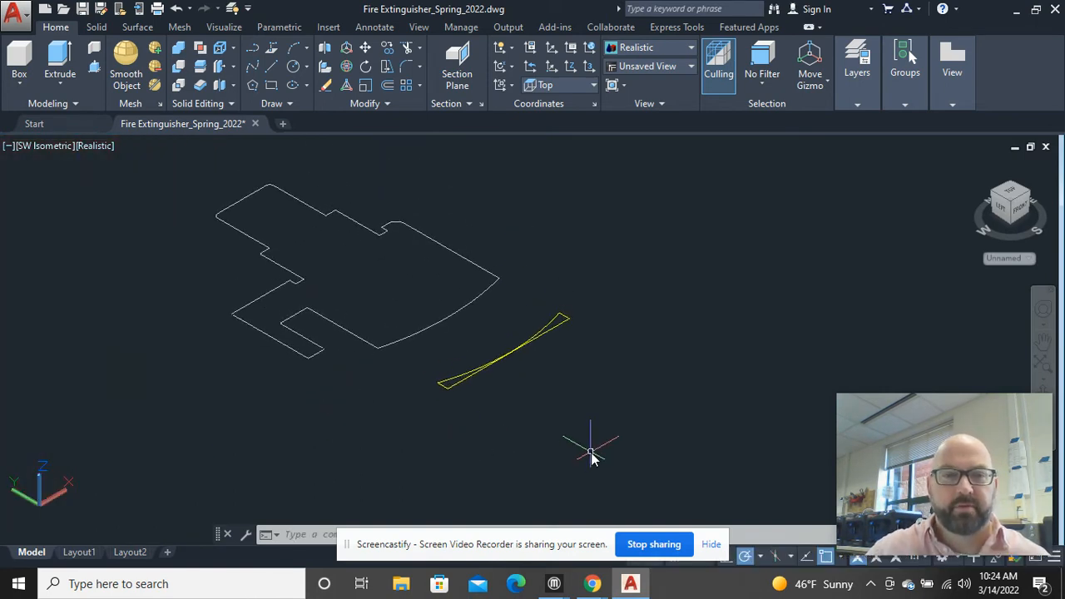
{"action": "left_click", "coordinate": [591, 451]}
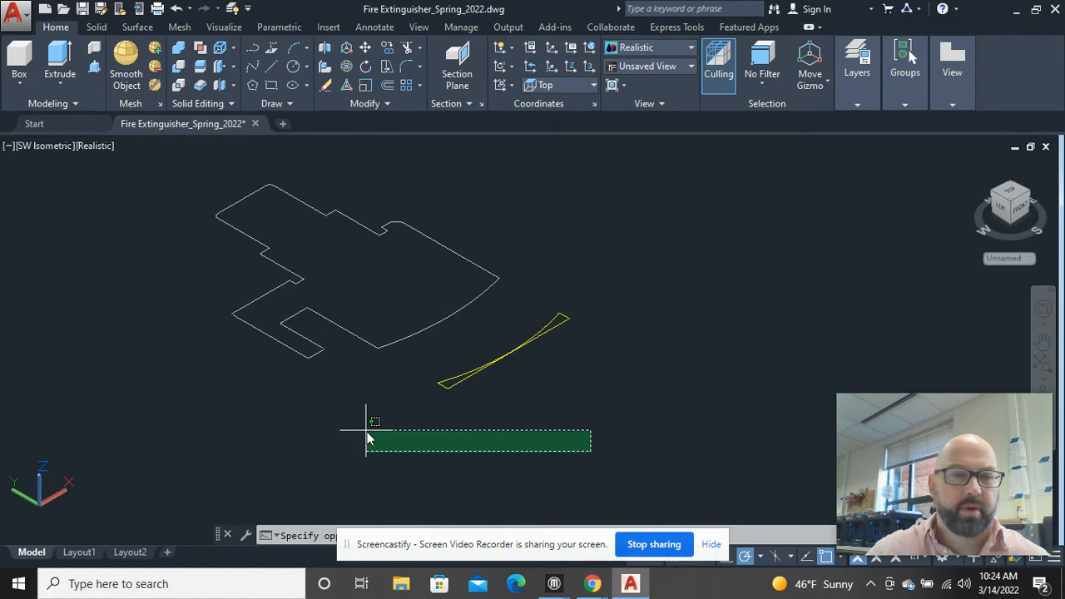
{"action": "left_click", "coordinate": [380, 449]}
{"action": "left_click", "coordinate": [502, 327]}
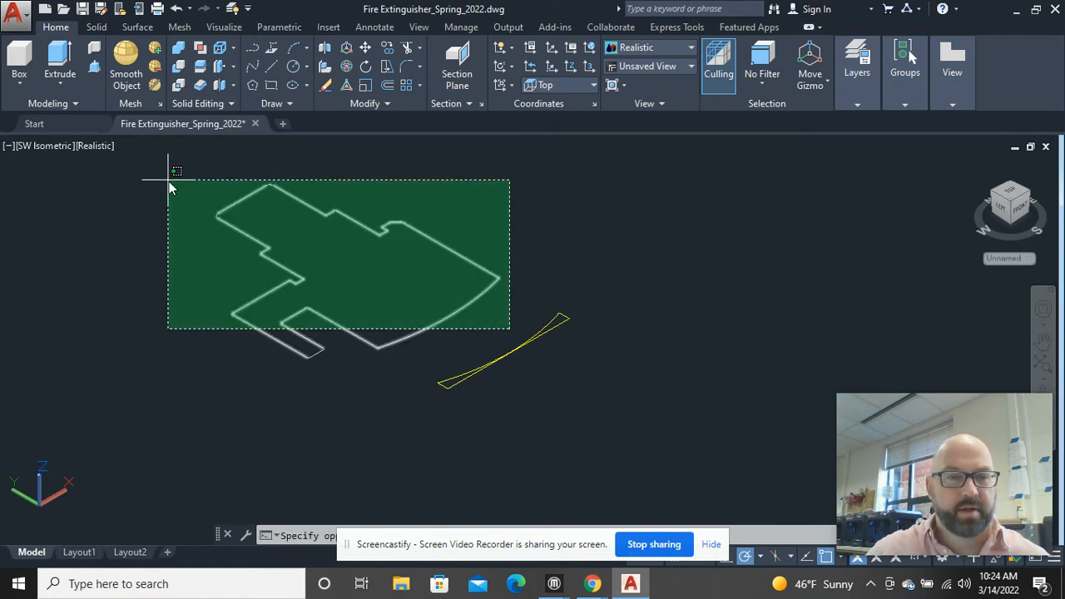
{"action": "left_click", "coordinate": [166, 186]}
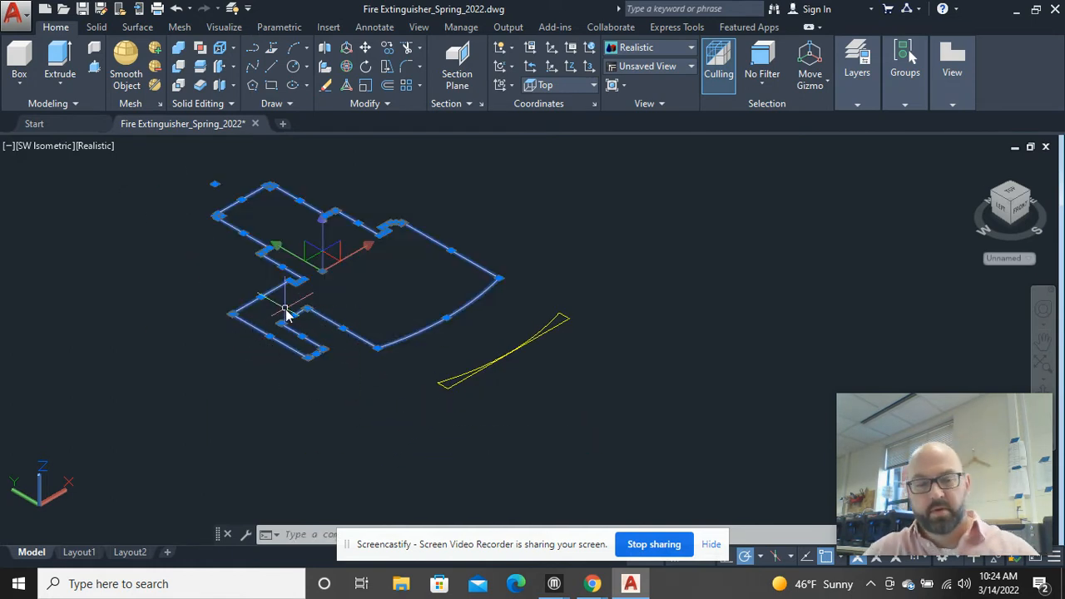
{"action": "key", "text": "Escape"}
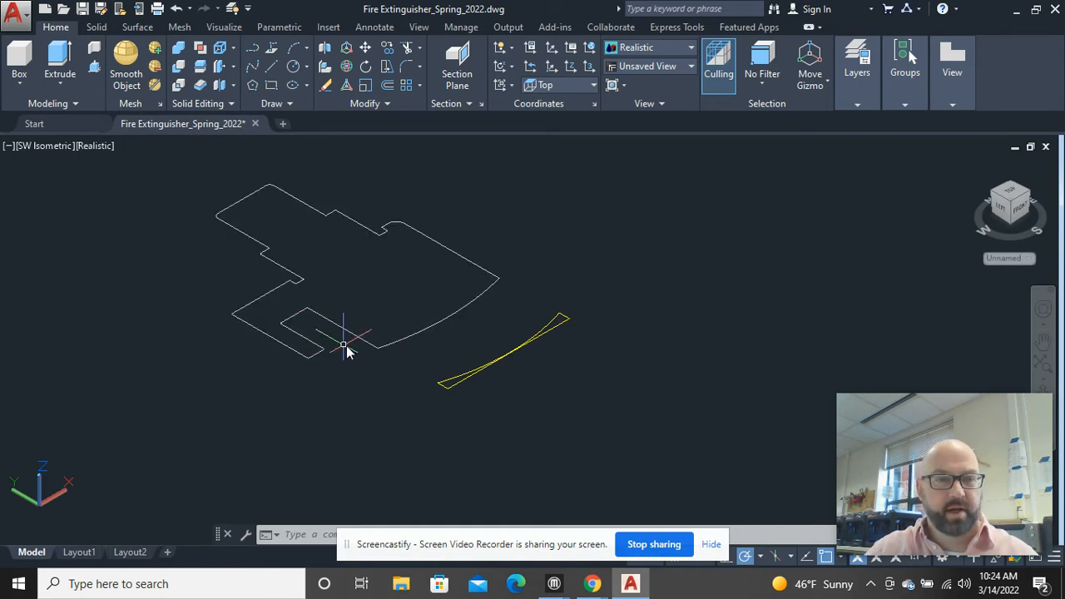
- Rotate the white valve outline and the yellow curved profile together 90 degrees about the red X axis through the valve outline's lower corner
{"action": "left_click", "coordinate": [539, 405]}
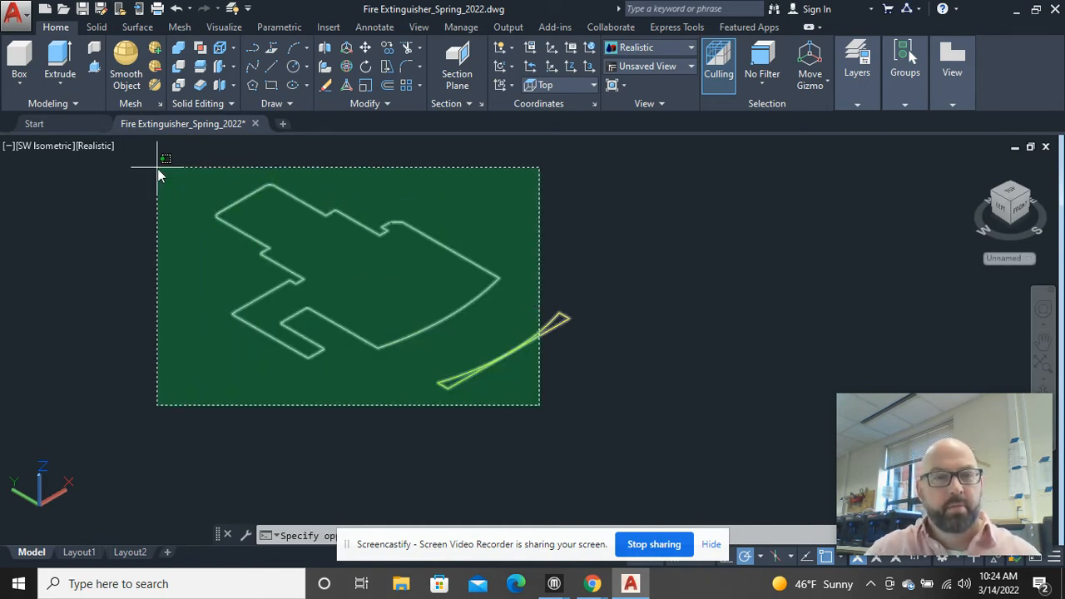
{"action": "left_click", "coordinate": [193, 194]}
{"action": "left_click", "coordinate": [347, 67]}
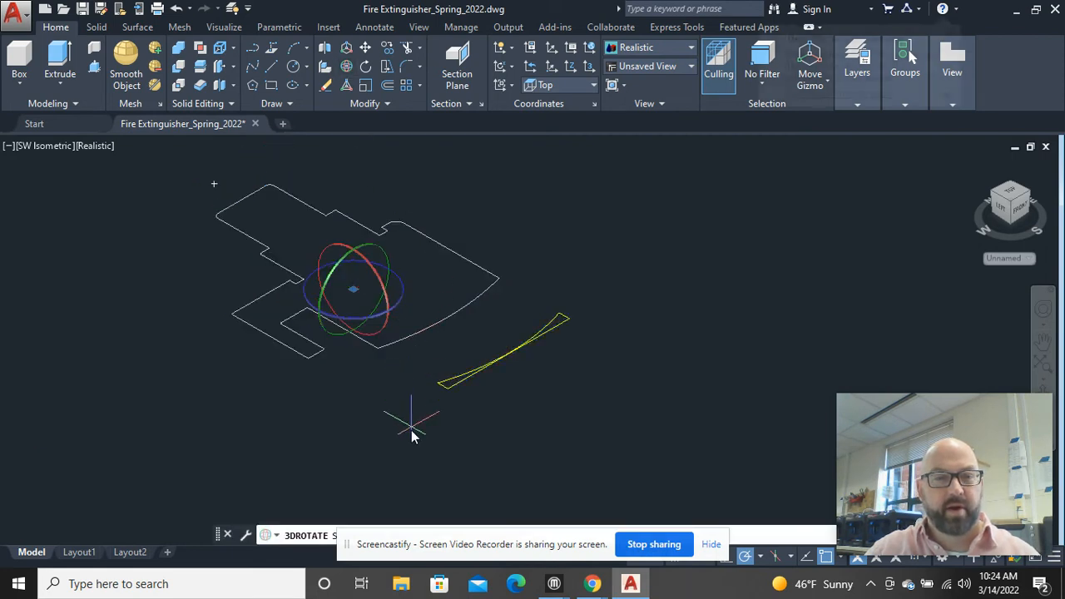
{"action": "left_click", "coordinate": [378, 350]}
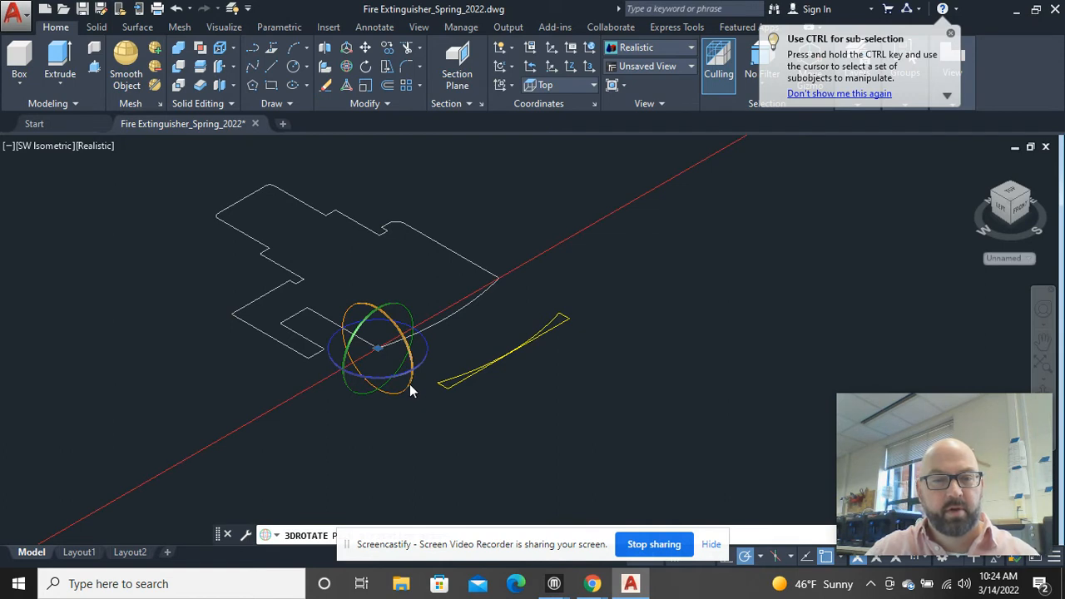
{"action": "left_click", "coordinate": [410, 390]}
{"action": "type", "text": "90"}
{"action": "key", "text": "Return"}
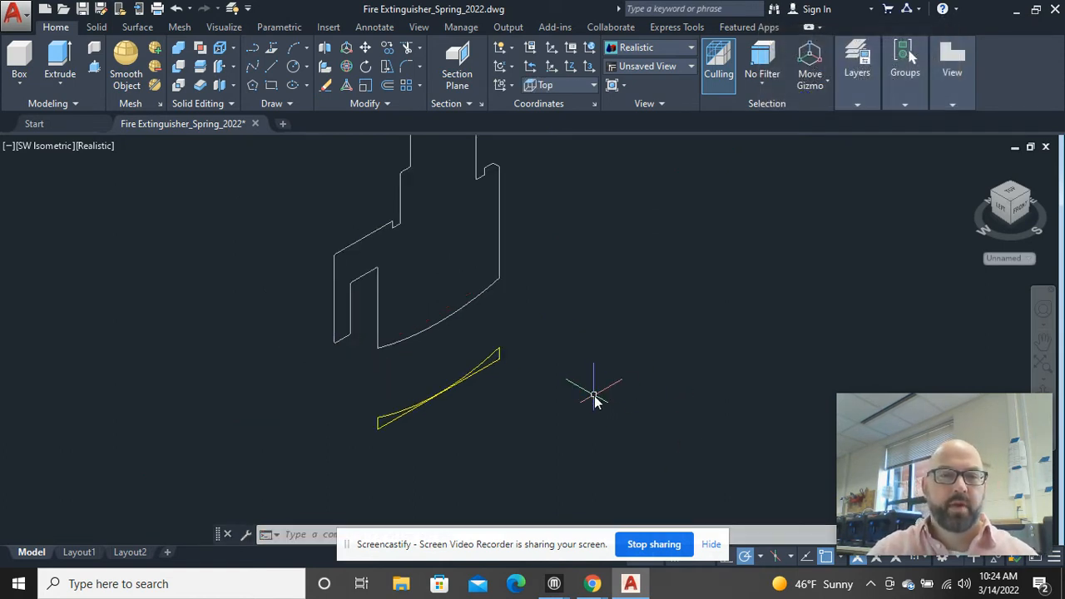
{"action": "middle_click_drag", "start_coordinate": [594, 394], "coordinate": [593, 397]}
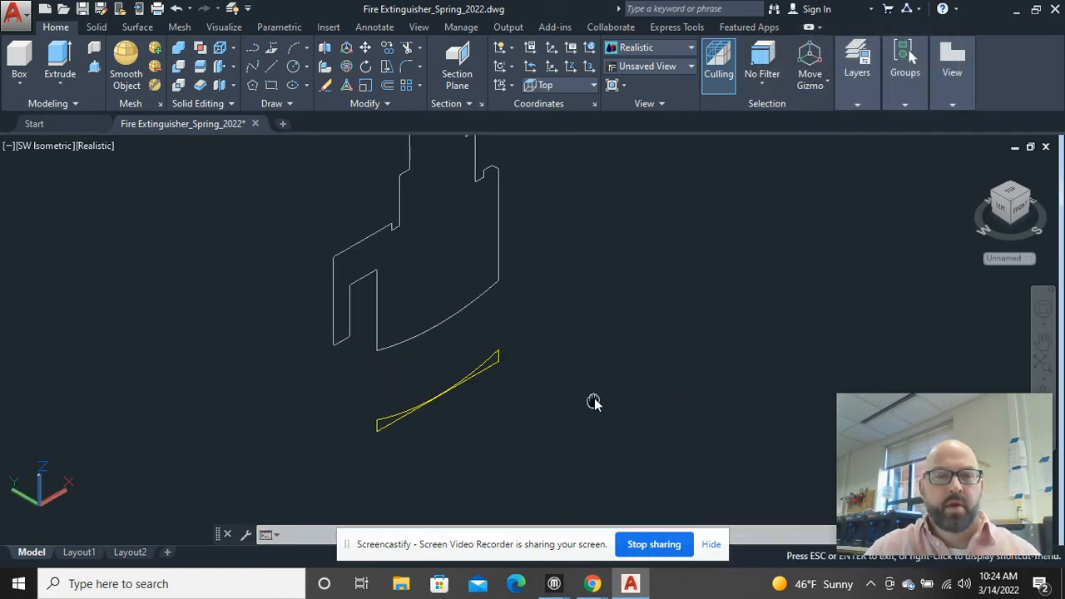
{"action": "left_click", "coordinate": [467, 433]}
{"action": "left_click", "coordinate": [435, 442]}
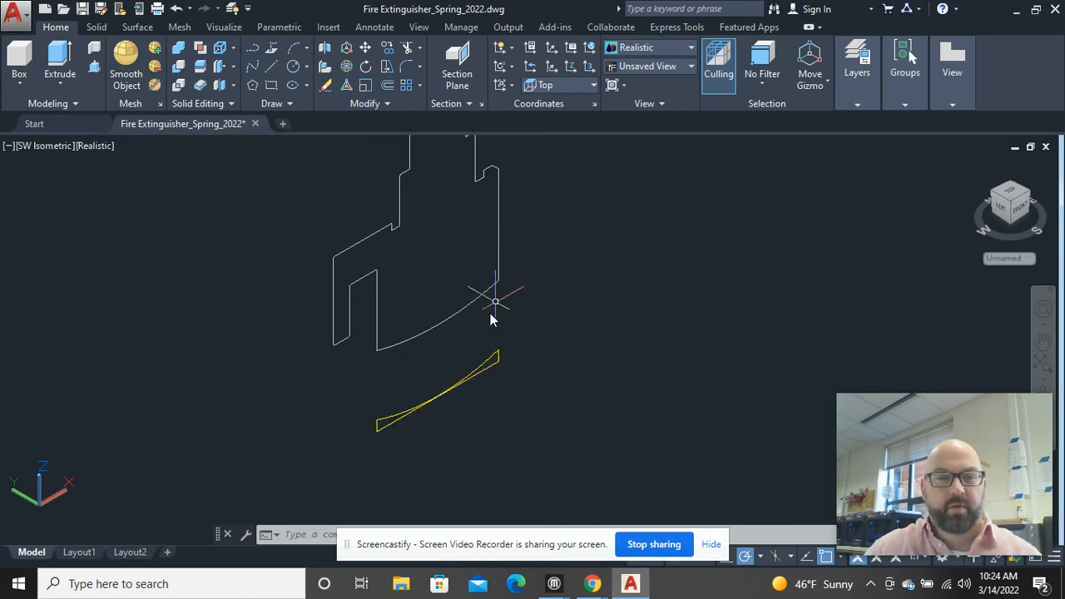
{"action": "middle_click_drag", "start_coordinate": [448, 351], "coordinate": [481, 380]}
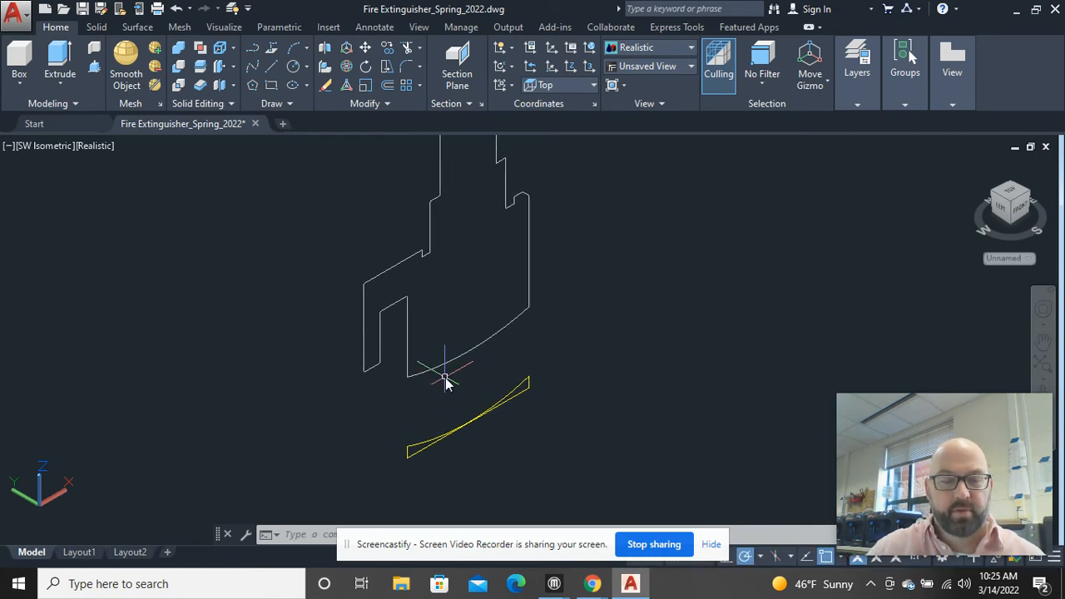
- Switch to Chrome, check the extrusion distance on the hand-drawn valve sketch in Google Drive, and return to AutoCAD
{"action": "mouse_move", "coordinate": [607, 592]}
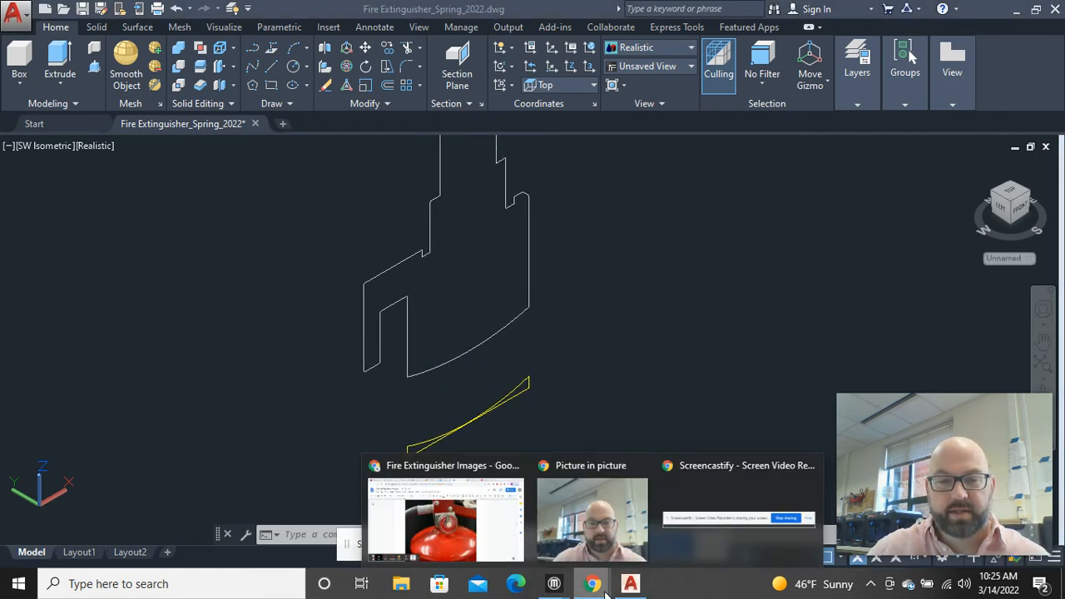
{"action": "left_click", "coordinate": [490, 491]}
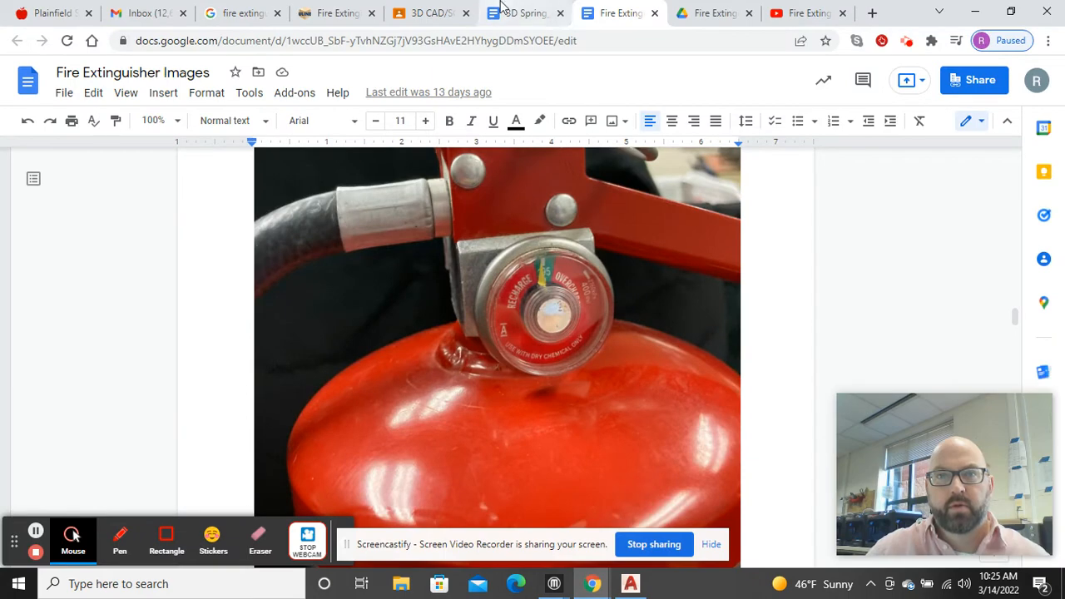
{"action": "left_click", "coordinate": [524, 12]}
{"action": "left_click", "coordinate": [655, 10]}
{"action": "left_click", "coordinate": [709, 12]}
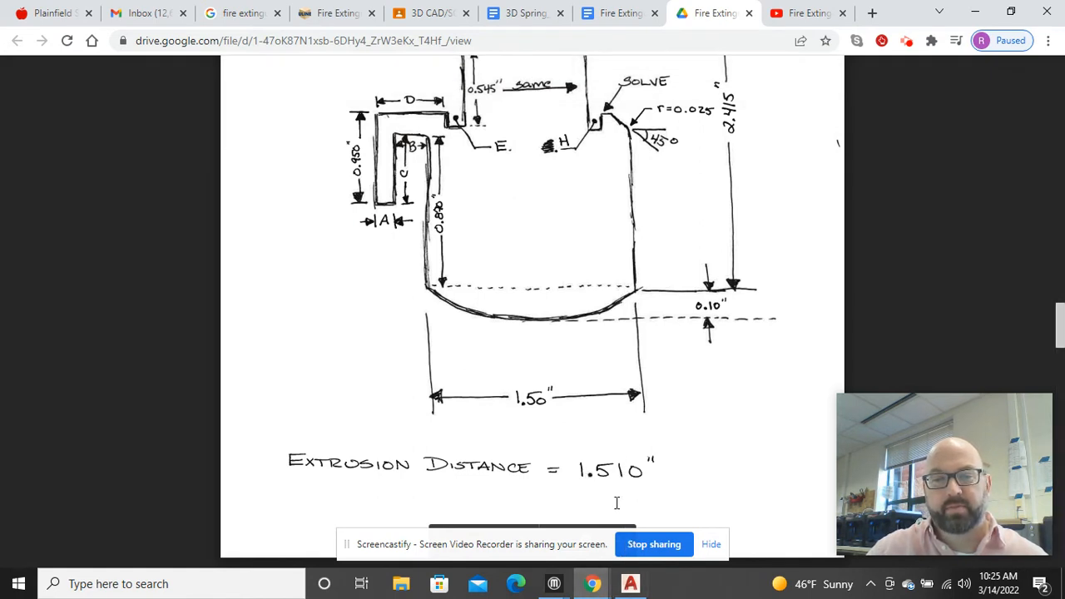
{"action": "left_click", "coordinate": [629, 586]}
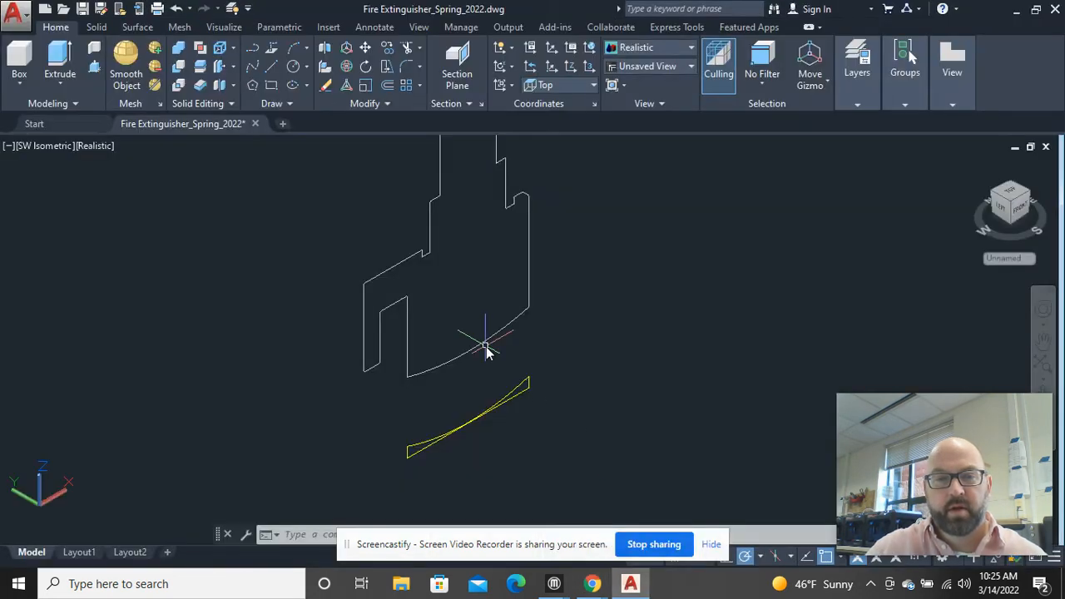
- Extrude the upright white valve outline 1.5 inches toward the front
{"action": "middle_click_drag", "start_coordinate": [487, 351], "coordinate": [518, 418]}
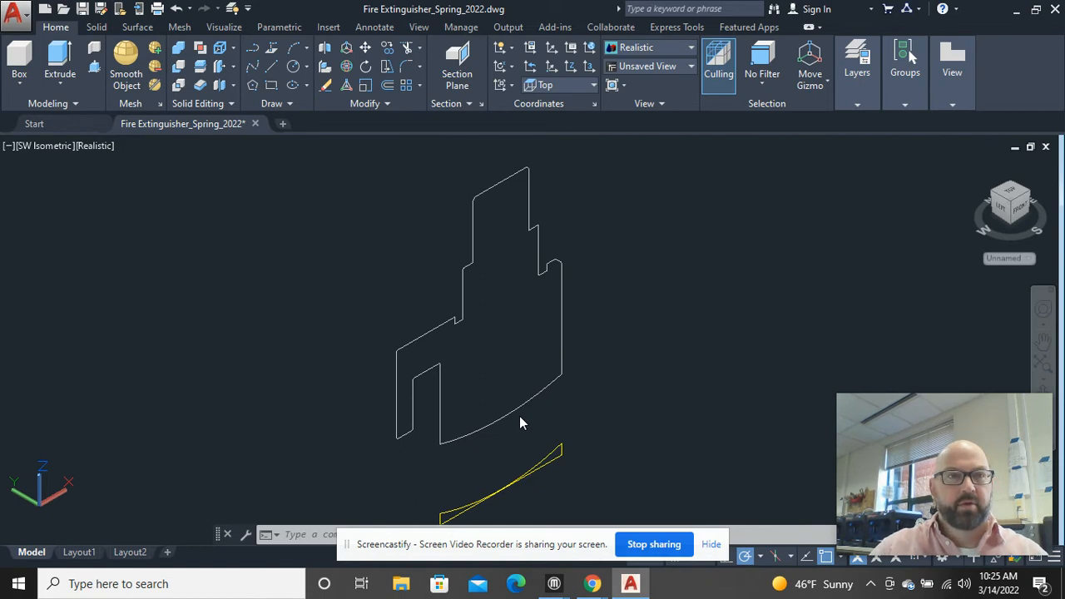
{"action": "left_click", "coordinate": [60, 63]}
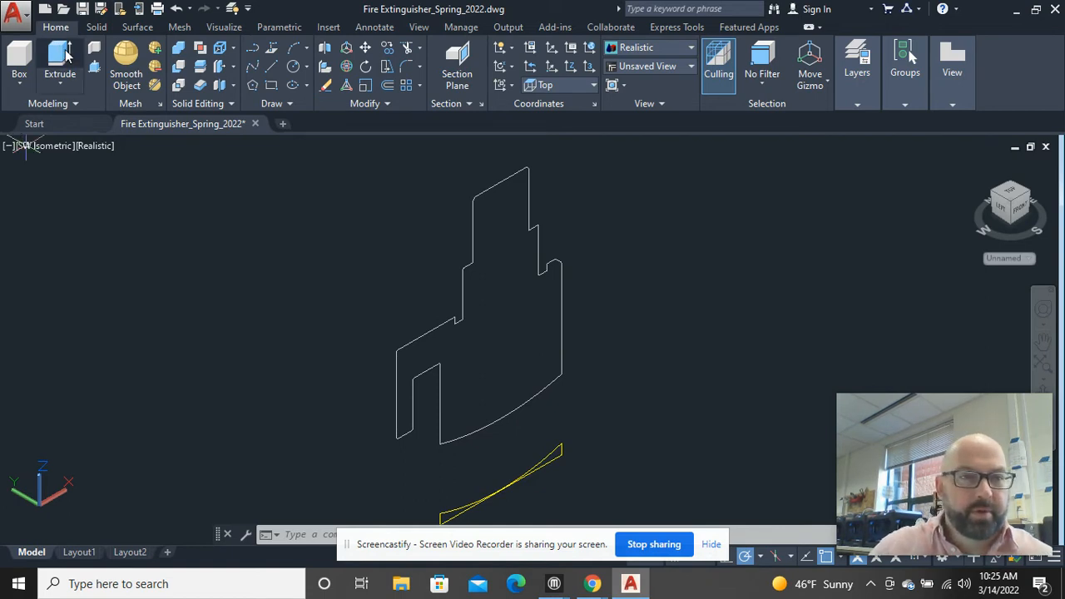
{"action": "left_click", "coordinate": [464, 275]}
{"action": "right_click", "coordinate": [456, 280]}
{"action": "left_click", "coordinate": [470, 283]}
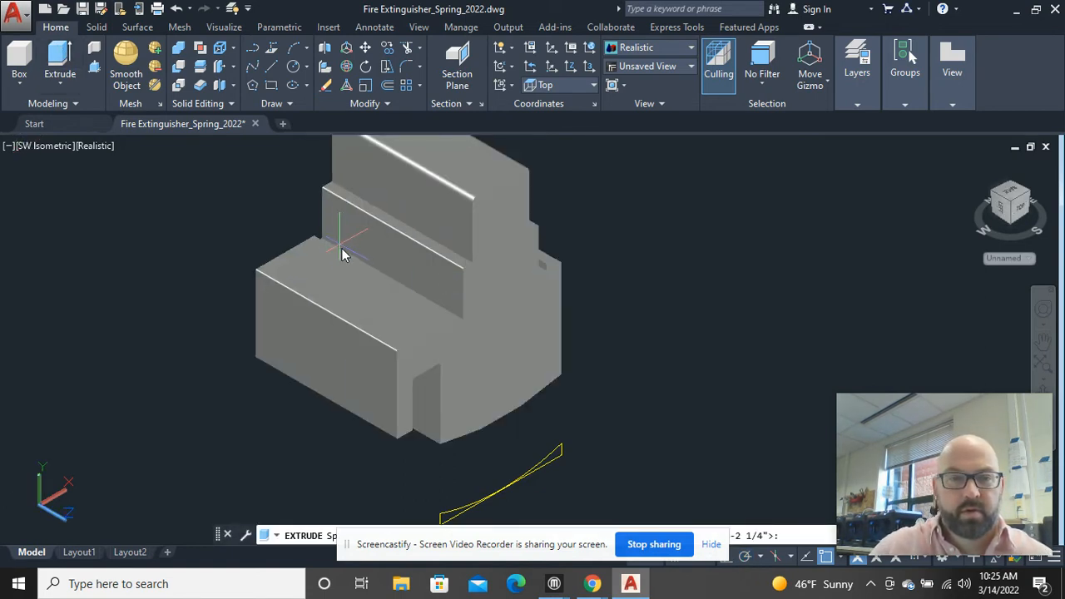
{"action": "type", "text": "1.5"}
{"action": "key", "text": "Return"}
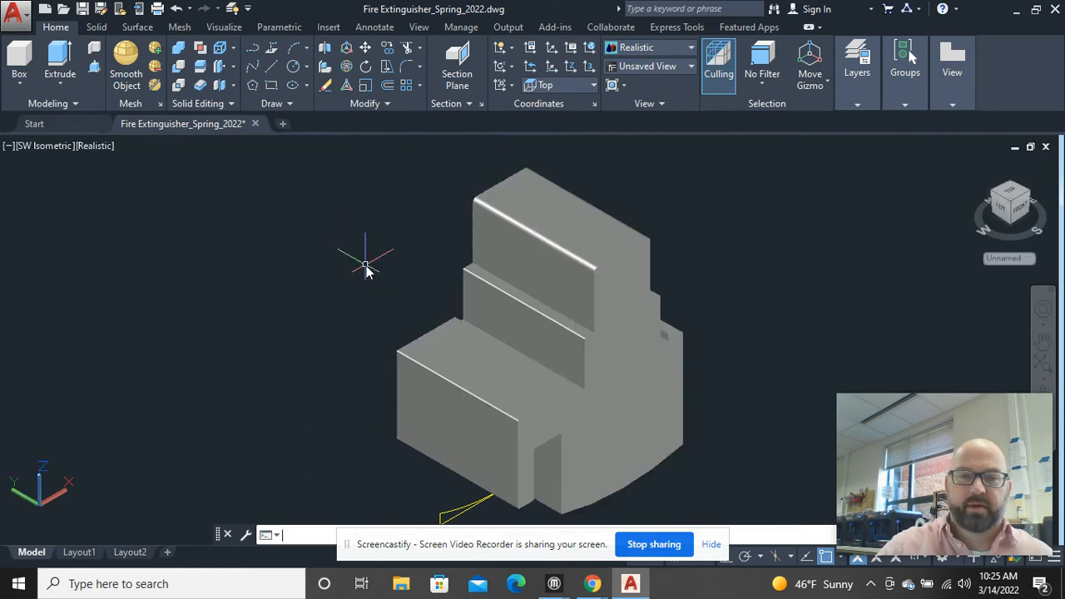
- Move the yellow curved profile by its upper end corner onto the valve body's lower front corner beside the hook slot
{"action": "middle_click_drag", "start_coordinate": [706, 387], "coordinate": [530, 283]}
{"action": "scroll", "coordinate": [453, 360], "scroll_direction": "up", "scroll_amount": 2}
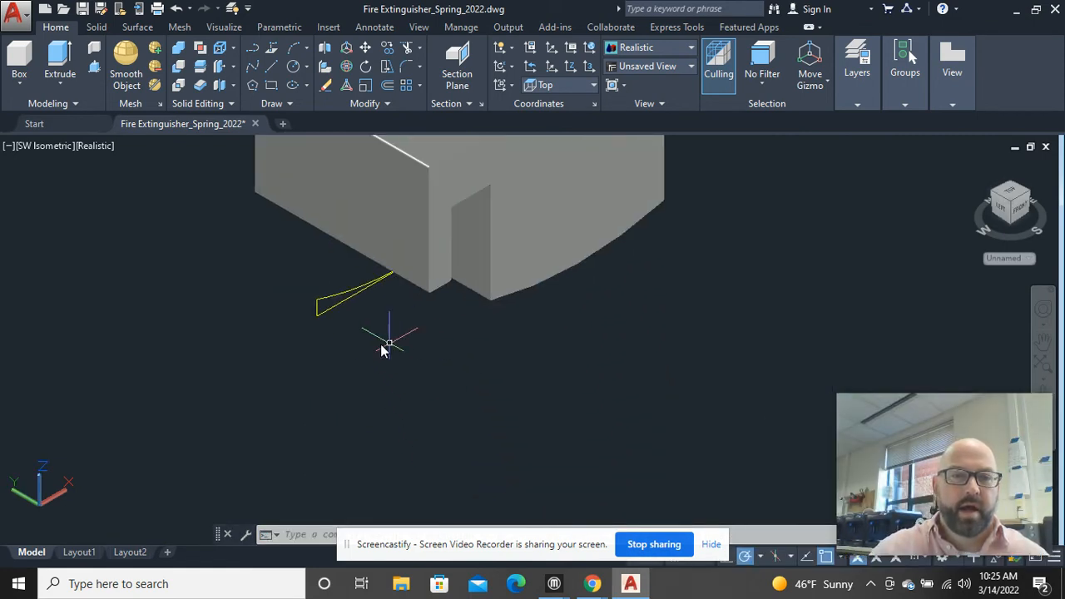
{"action": "left_click", "coordinate": [308, 306]}
{"action": "right_click", "coordinate": [299, 278]}
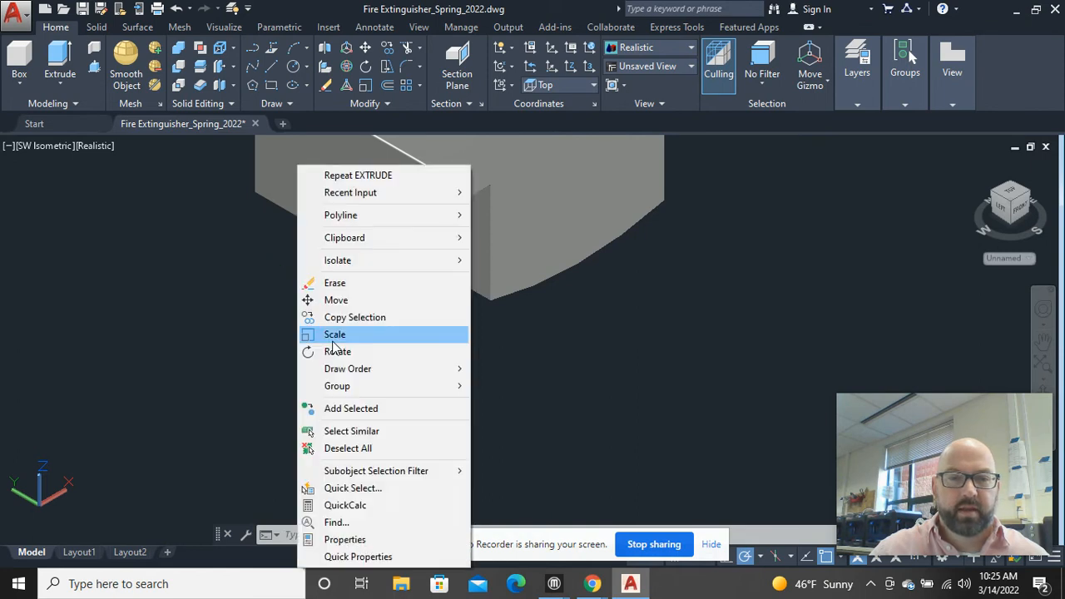
{"action": "left_click", "coordinate": [368, 305]}
{"action": "middle_click_drag", "start_coordinate": [415, 454], "coordinate": [396, 391], "text": "shift"}
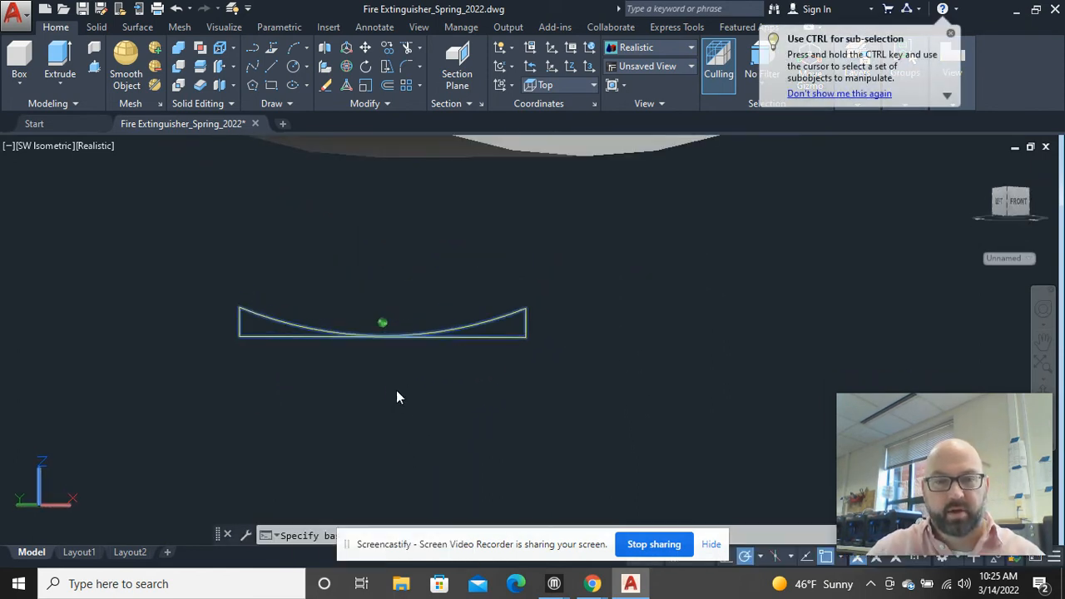
{"action": "left_click", "coordinate": [525, 308]}
{"action": "scroll", "coordinate": [419, 227], "scroll_direction": "up", "scroll_amount": 3}
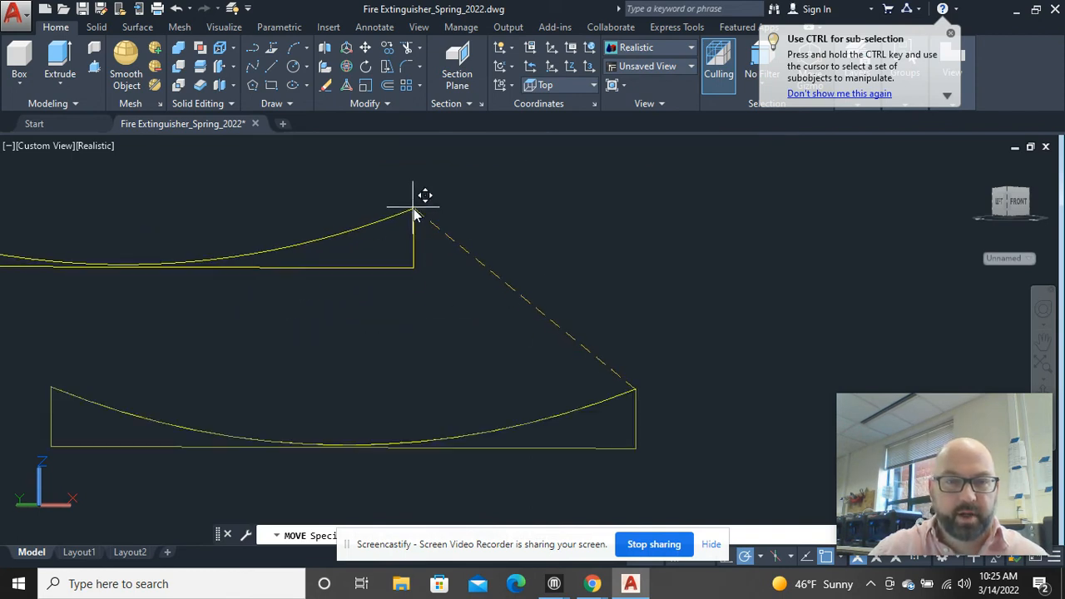
{"action": "middle_click_drag", "start_coordinate": [414, 207], "coordinate": [577, 514]}
{"action": "middle_click_drag", "start_coordinate": [639, 393], "coordinate": [605, 391]}
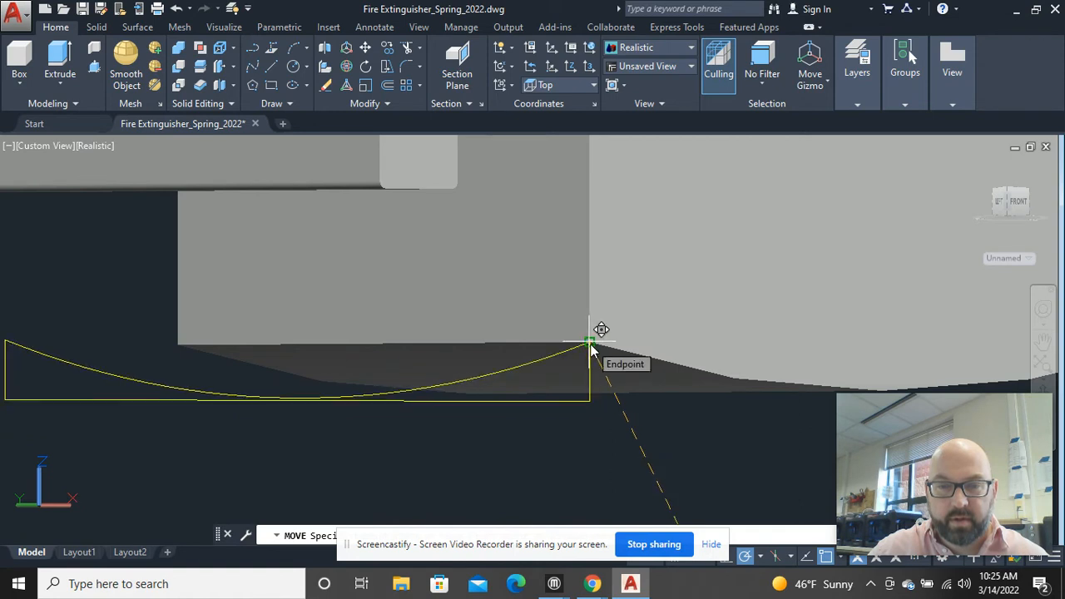
{"action": "scroll", "coordinate": [607, 381], "scroll_direction": "down", "scroll_amount": 6}
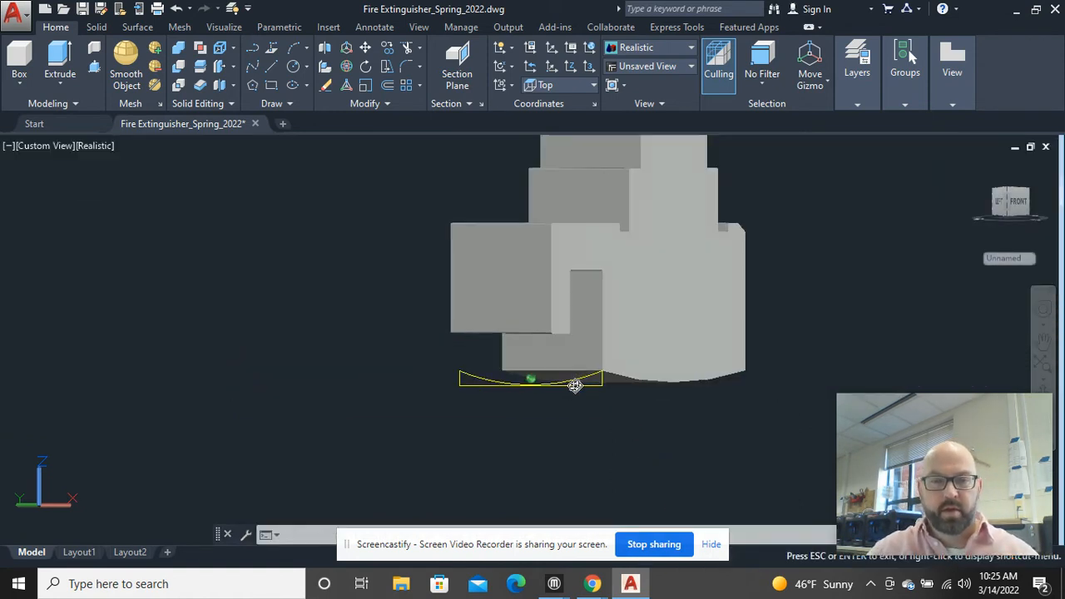
- Rotate the yellow curved profile about the vertical axis at its shared corner so it runs along the valve's bottom side edge
{"action": "middle_click_drag", "start_coordinate": [575, 385], "coordinate": [608, 415], "text": "shift"}
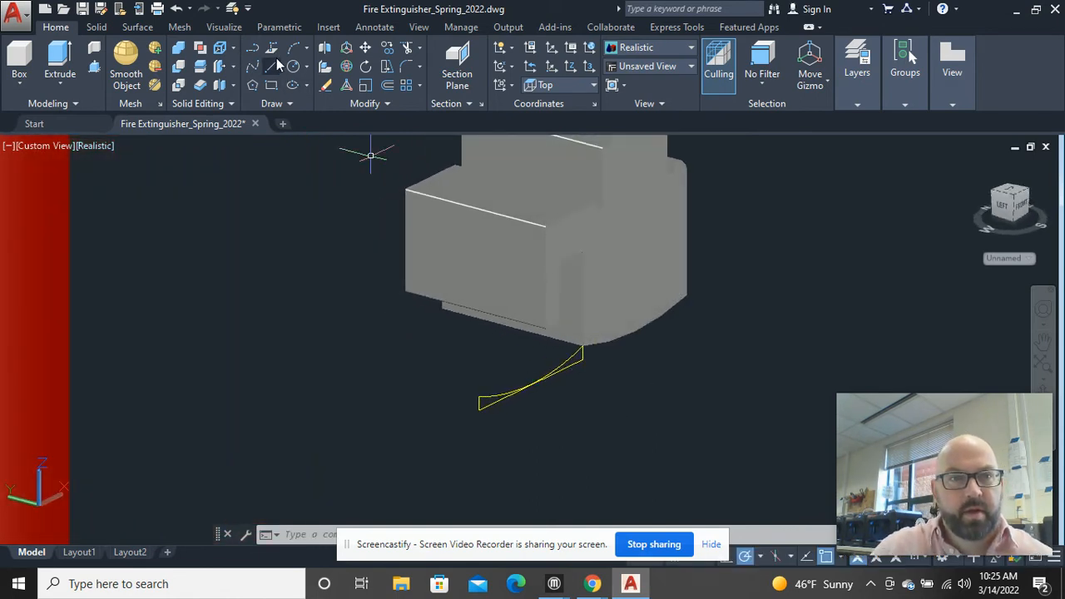
{"action": "left_click", "coordinate": [349, 71]}
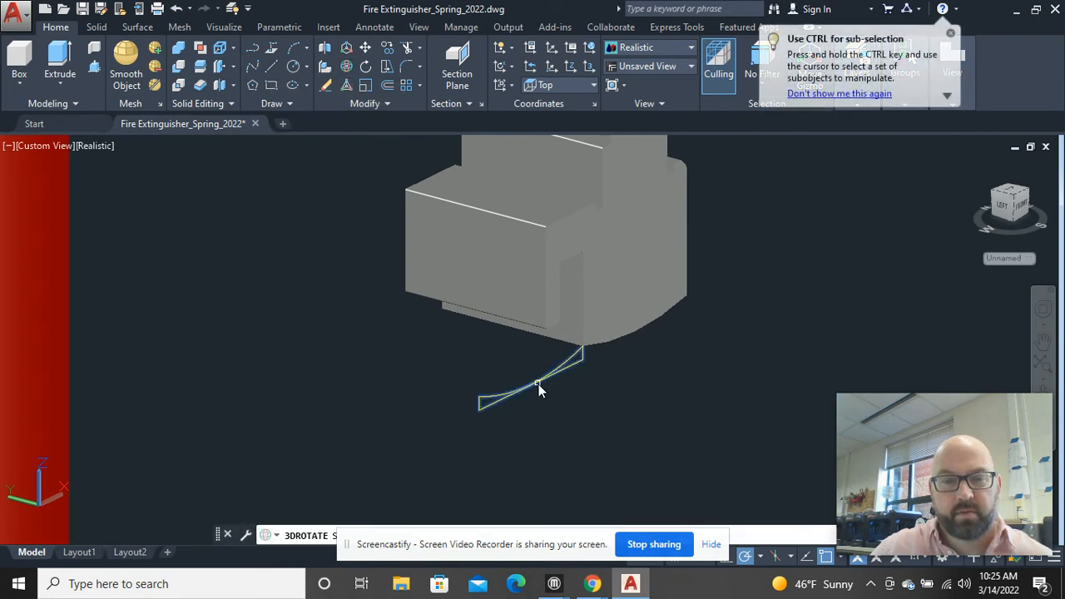
{"action": "left_click", "coordinate": [581, 353]}
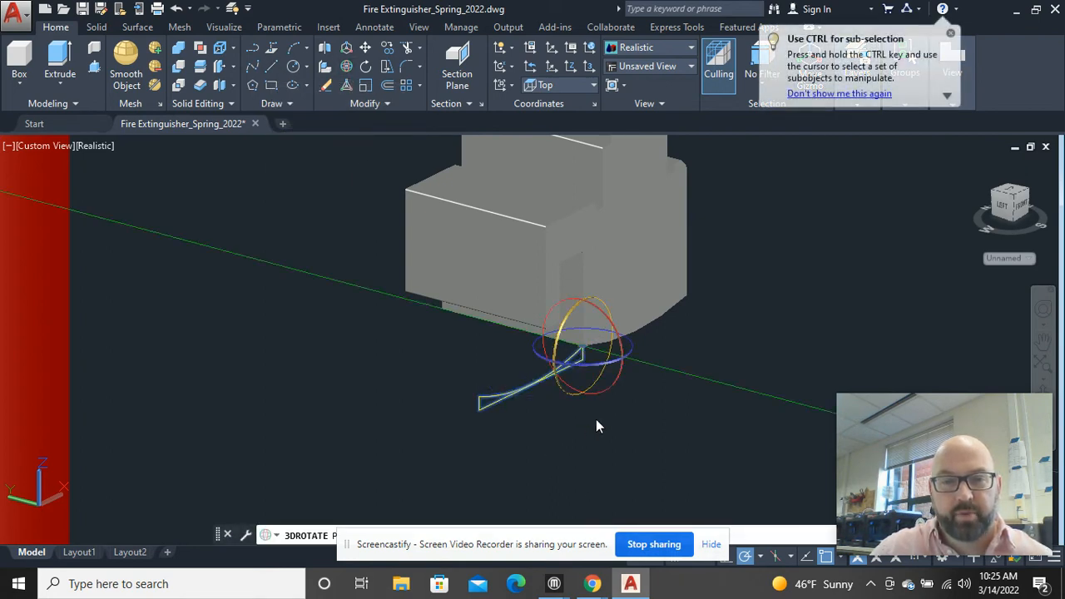
{"action": "left_click", "coordinate": [612, 358]}
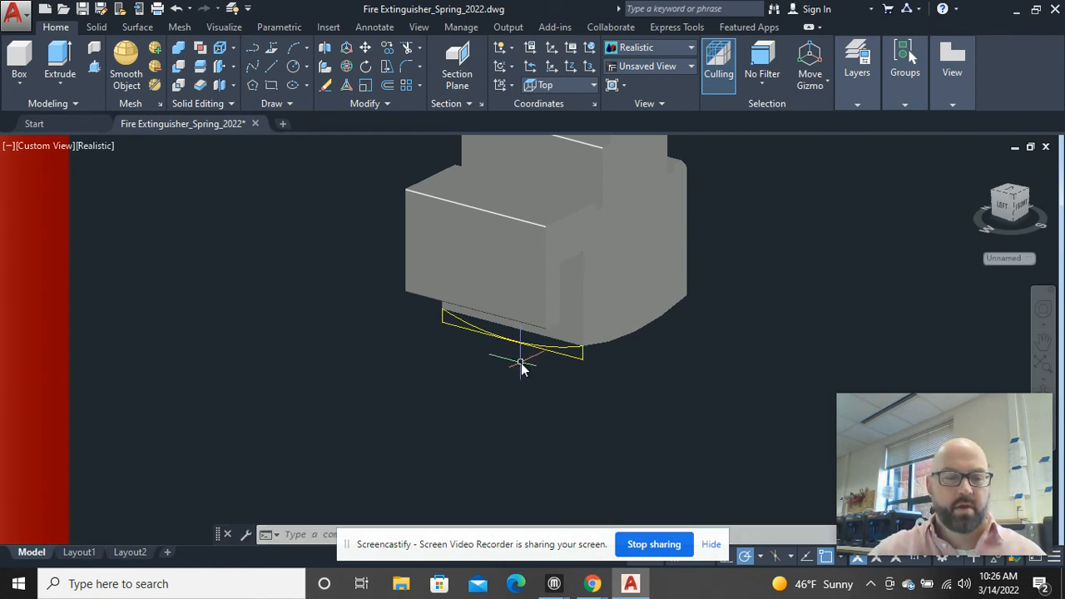
- Make the Construction layer current
{"action": "mouse_move", "coordinate": [520, 369]}
{"action": "middle_mouse_down", "text": "shift"}
{"action": "mouse_move", "coordinate": [571, 361]}
{"action": "mouse_move", "coordinate": [570, 392]}
{"action": "mouse_move", "coordinate": [573, 345]}
{"action": "mouse_move", "coordinate": [518, 305]}
{"action": "mouse_move", "coordinate": [440, 352]}
{"action": "mouse_move", "coordinate": [522, 361]}
{"action": "middle_mouse_up", "text": "shift"}
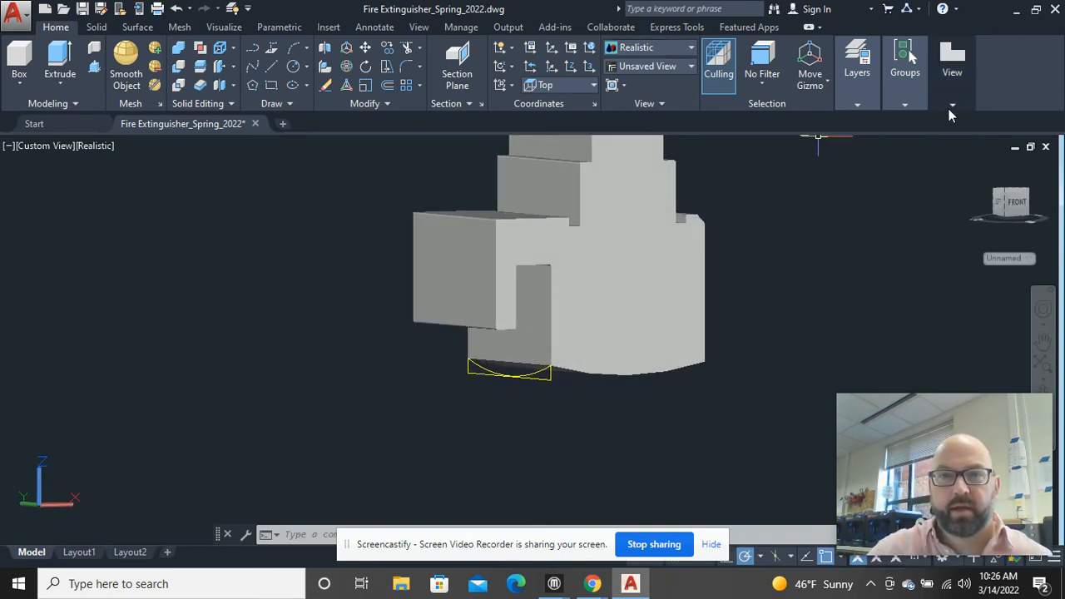
{"action": "left_click", "coordinate": [865, 102]}
{"action": "left_click", "coordinate": [994, 124]}
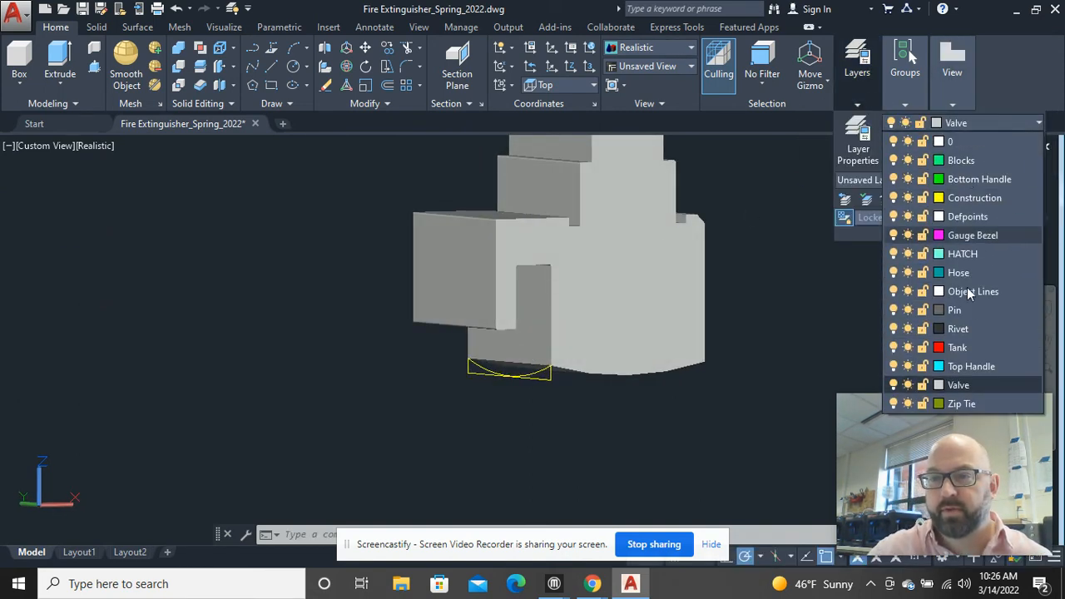
{"action": "left_click", "coordinate": [991, 198]}
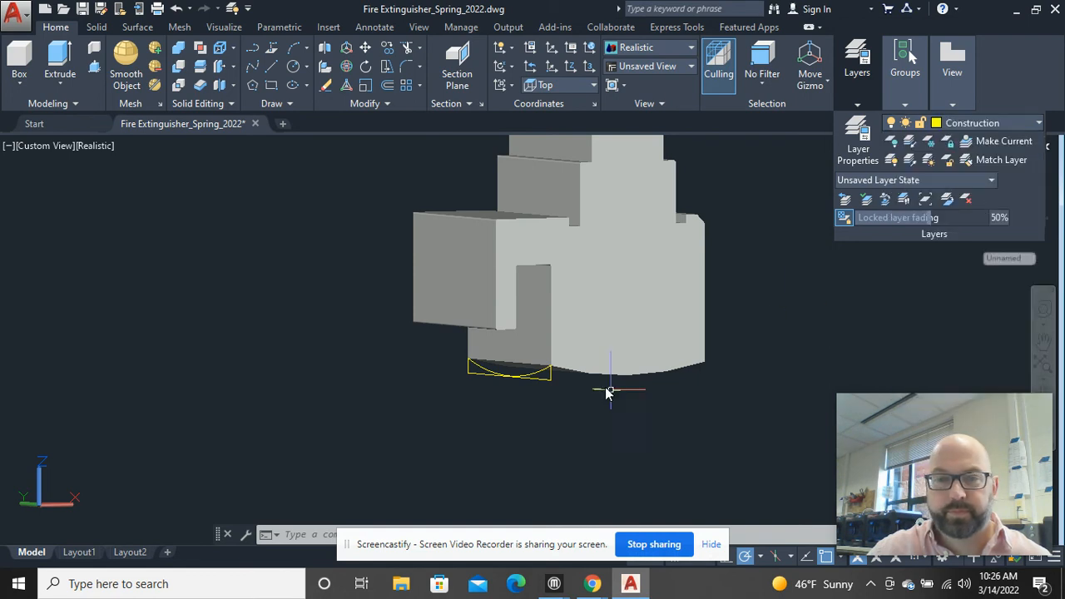
- Extrude the yellow curved profile across the valve's underside, ending a little beyond the valve body's far side
{"action": "scroll", "coordinate": [609, 388], "scroll_direction": "up", "scroll_amount": 4}
{"action": "middle_click_drag", "start_coordinate": [580, 383], "coordinate": [532, 404]}
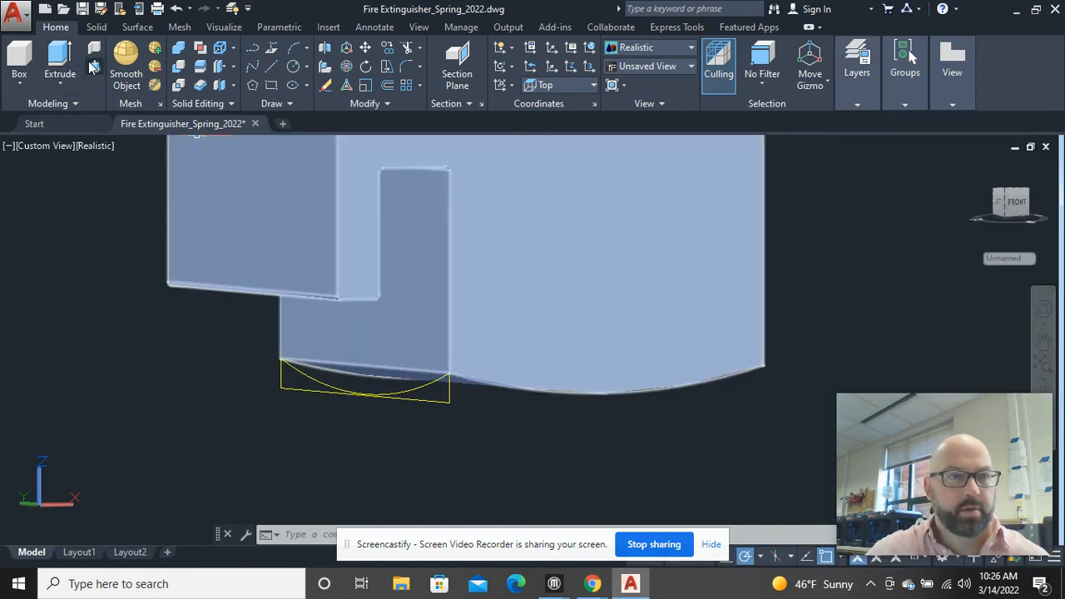
{"action": "left_click", "coordinate": [92, 65]}
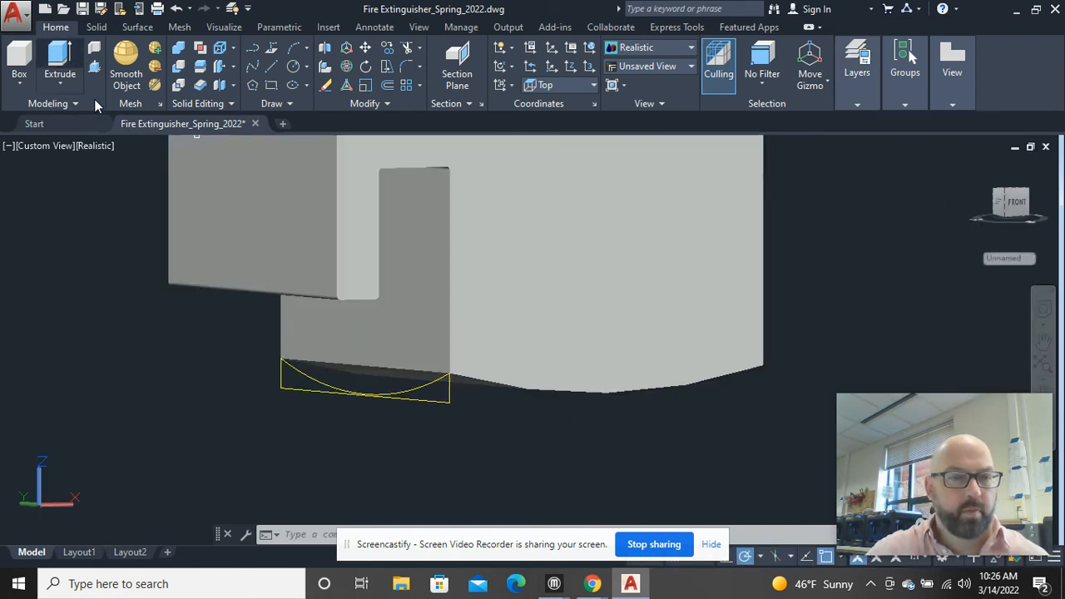
{"action": "left_click", "coordinate": [382, 398]}
{"action": "right_click", "coordinate": [382, 398]}
{"action": "left_click", "coordinate": [402, 411]}
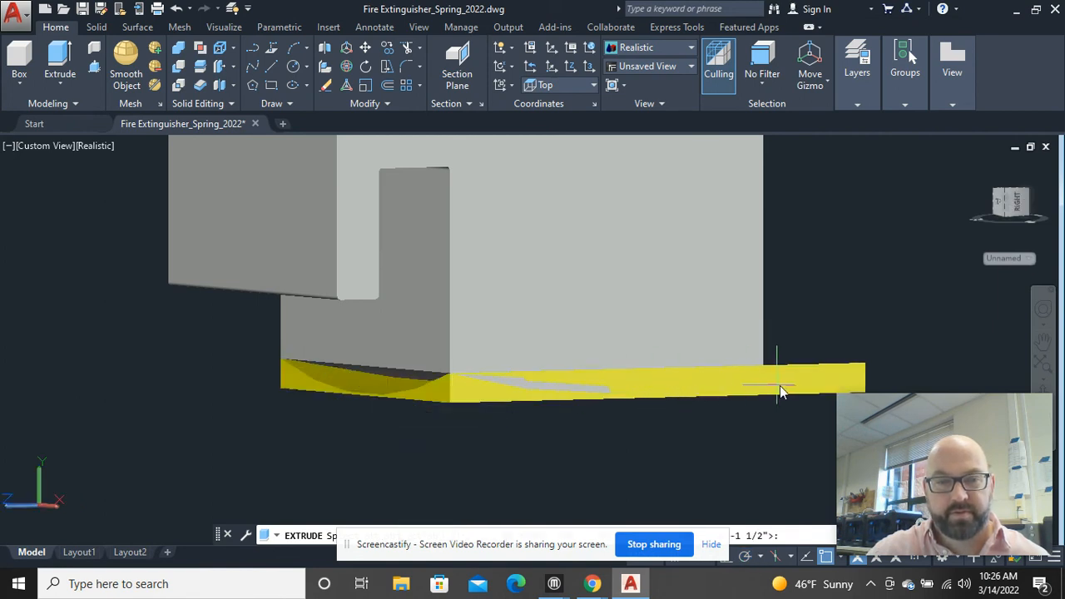
{"action": "left_click", "coordinate": [815, 381]}
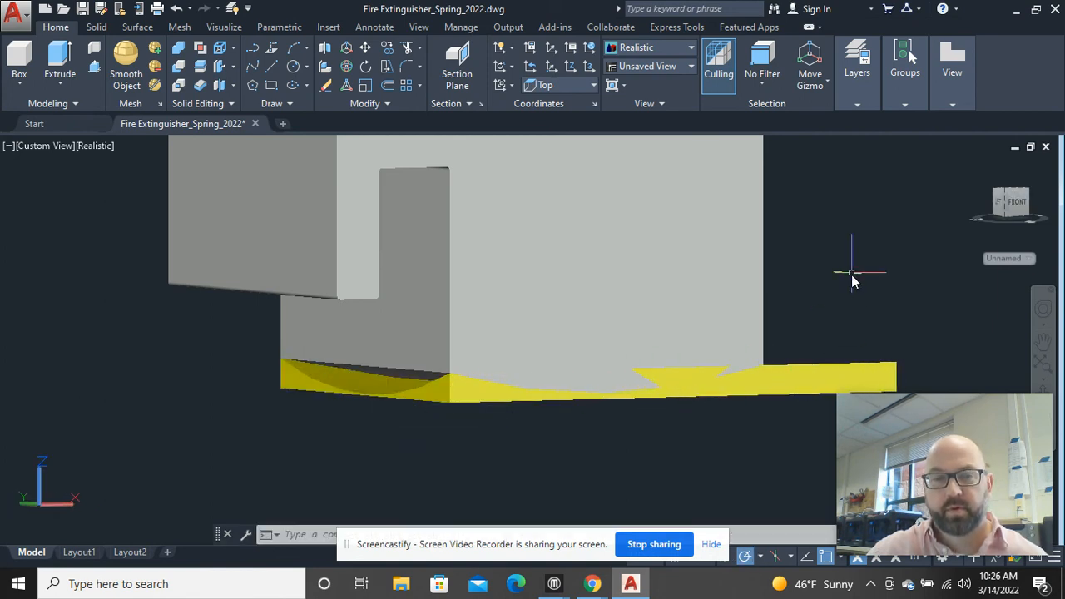
- Move the yellow curved solid about 3/8" along the negative X direction so it overhangs both sides of the valve body
{"action": "middle_click_drag", "start_coordinate": [852, 280], "coordinate": [913, 435], "text": "shift"}
{"action": "left_click", "coordinate": [854, 328]}
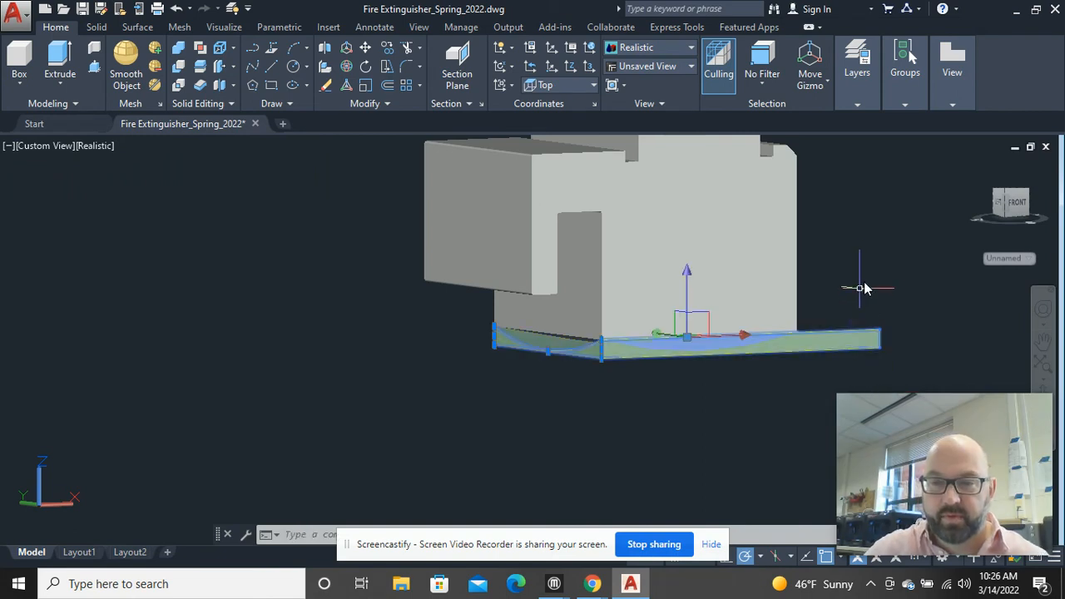
{"action": "right_click", "coordinate": [862, 290]}
{"action": "left_click", "coordinate": [881, 299]}
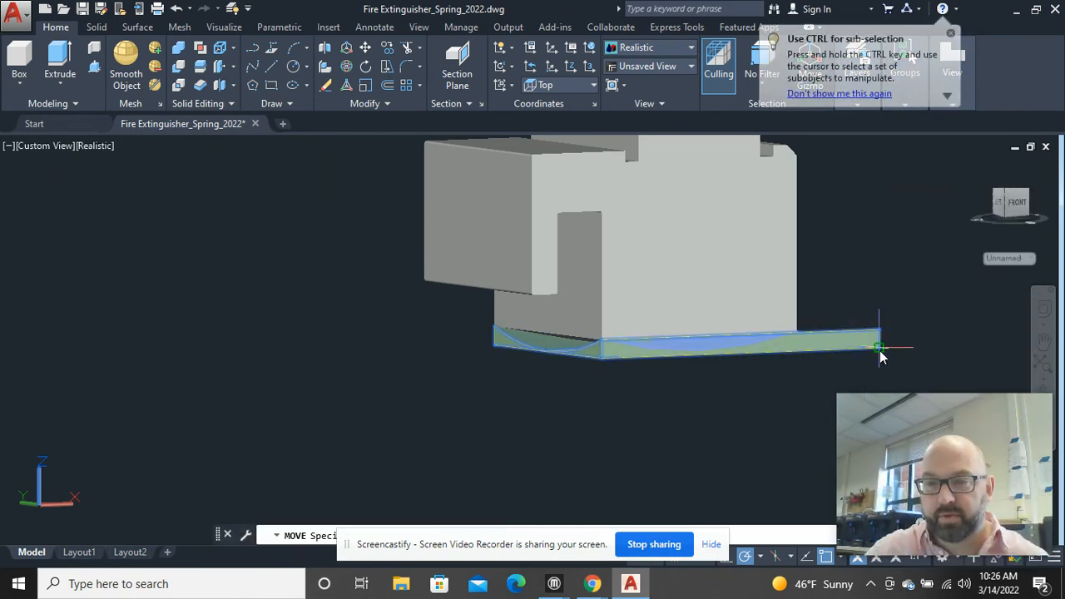
{"action": "left_click", "coordinate": [880, 350]}
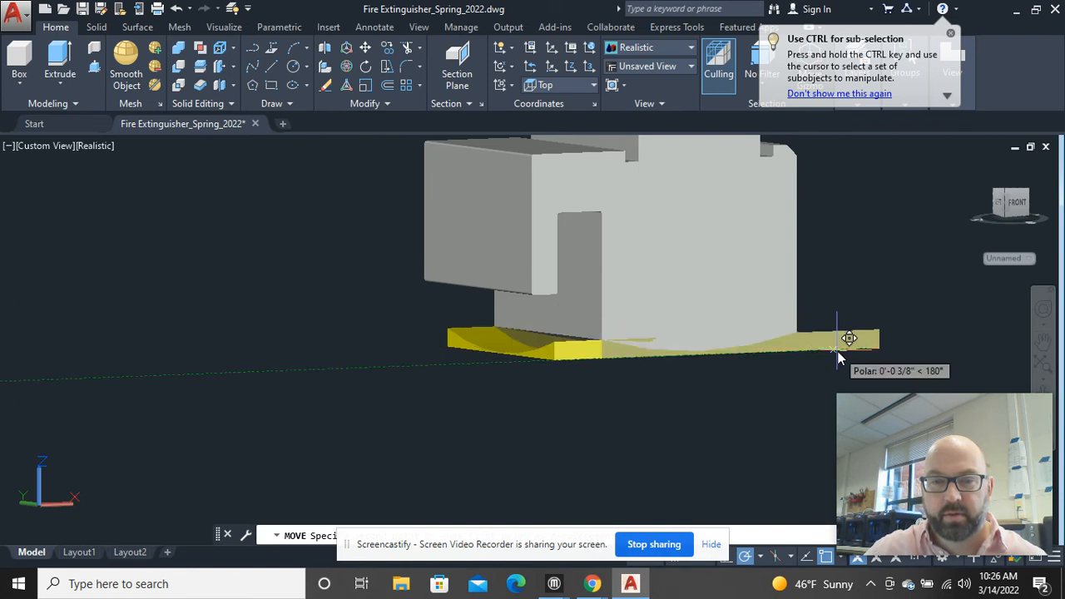
{"action": "left_click", "coordinate": [838, 351]}
- Subtract the yellow curved solid from the valve body to cut the curve into its underside
{"action": "scroll", "coordinate": [887, 349], "scroll_direction": "down", "scroll_amount": 3}
{"action": "middle_click_drag", "start_coordinate": [874, 340], "coordinate": [808, 310], "text": "shift"}
{"action": "scroll", "coordinate": [804, 316], "scroll_direction": "up", "scroll_amount": 5}
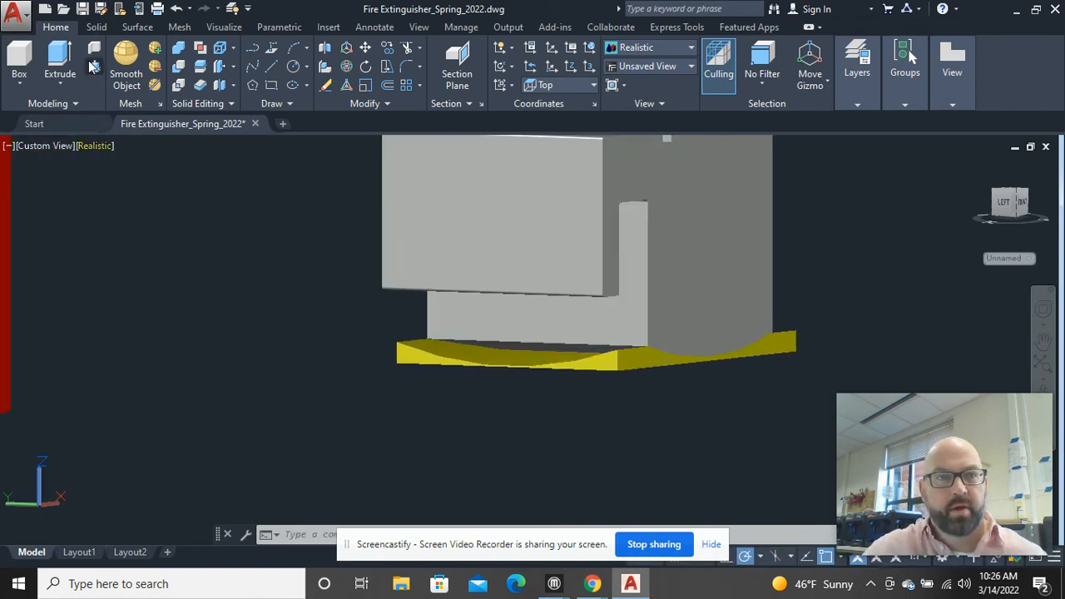
{"action": "left_click", "coordinate": [181, 68]}
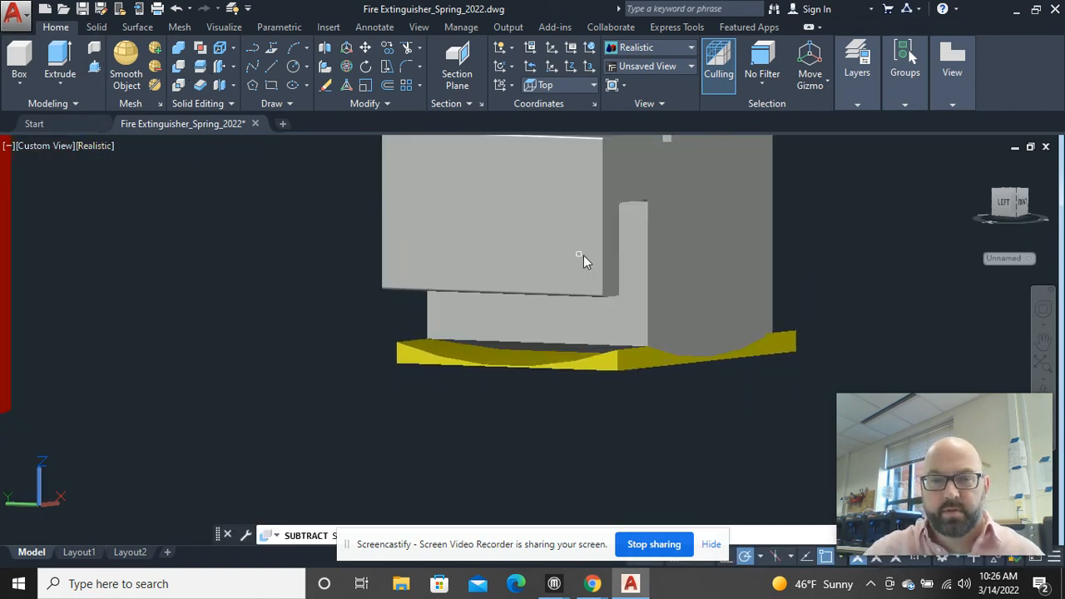
{"action": "left_click", "coordinate": [698, 277]}
{"action": "key", "text": "Return"}
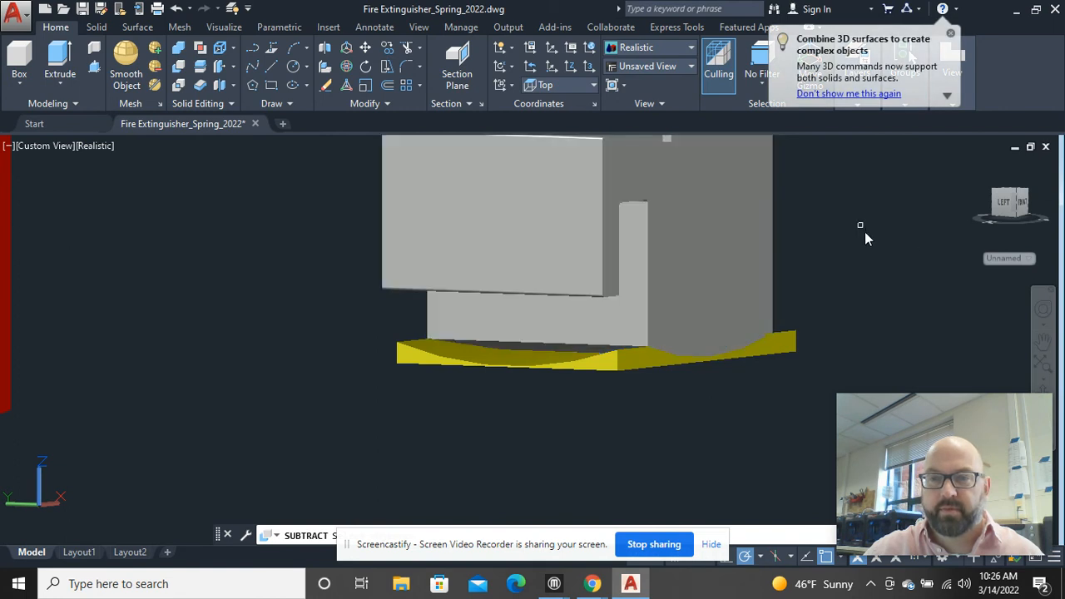
{"action": "left_click", "coordinate": [795, 347]}
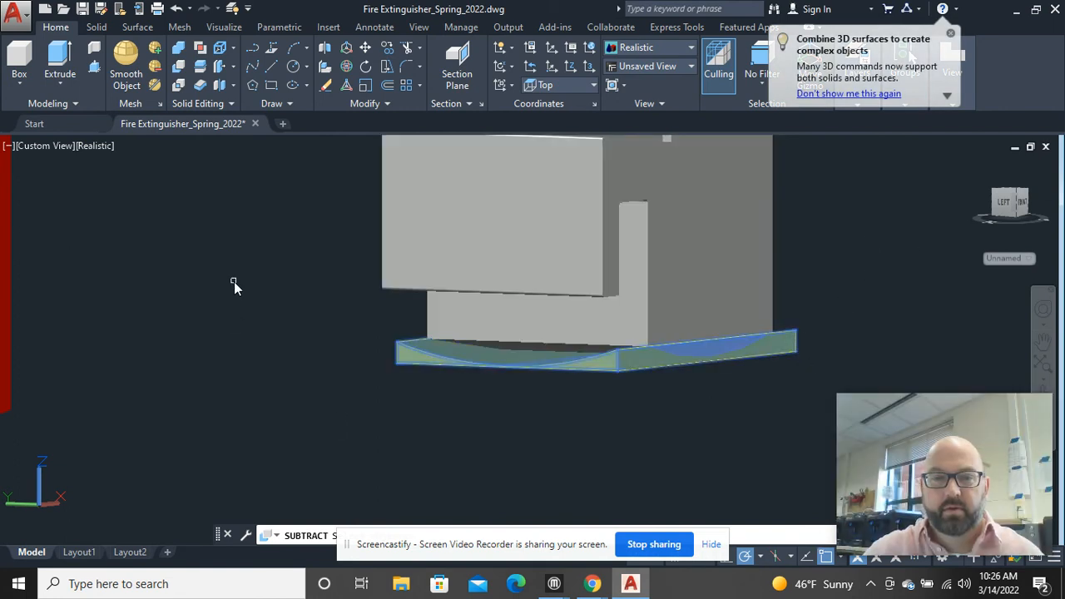
{"action": "key", "text": "Return"}
- Examine the curved cut on the valve body's underside from below and from the front
{"action": "middle_click_drag", "start_coordinate": [398, 379], "coordinate": [557, 306], "text": "shift"}
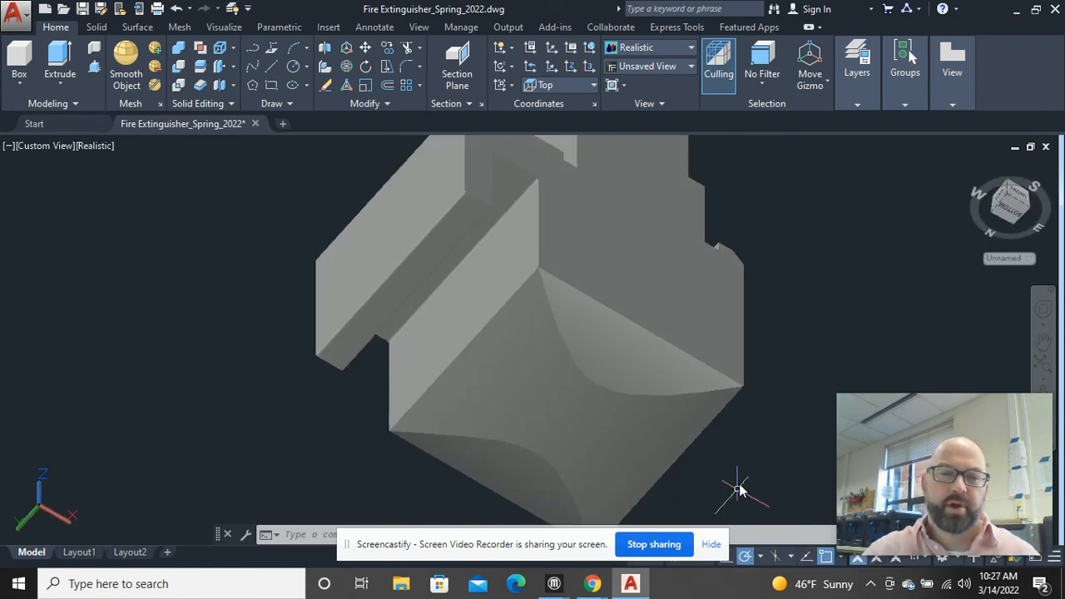
{"action": "scroll", "coordinate": [737, 449], "scroll_direction": "up", "scroll_amount": 4}
{"action": "middle_click_drag", "start_coordinate": [675, 434], "coordinate": [690, 313]}
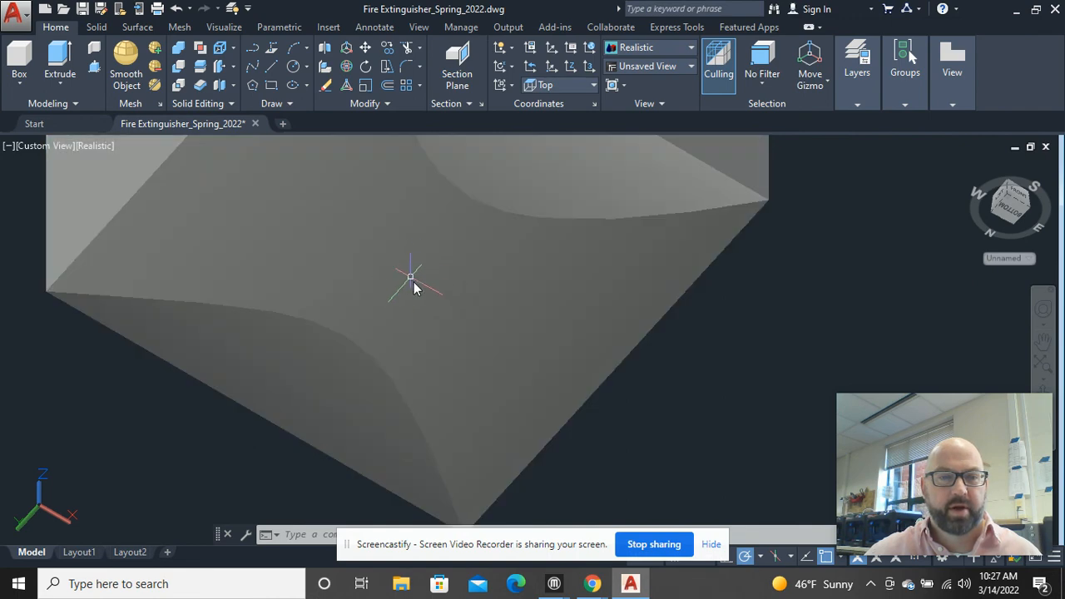
{"action": "scroll", "coordinate": [411, 305], "scroll_direction": "down", "scroll_amount": 5}
{"action": "middle_click_drag", "start_coordinate": [417, 312], "coordinate": [394, 424], "text": "shift"}
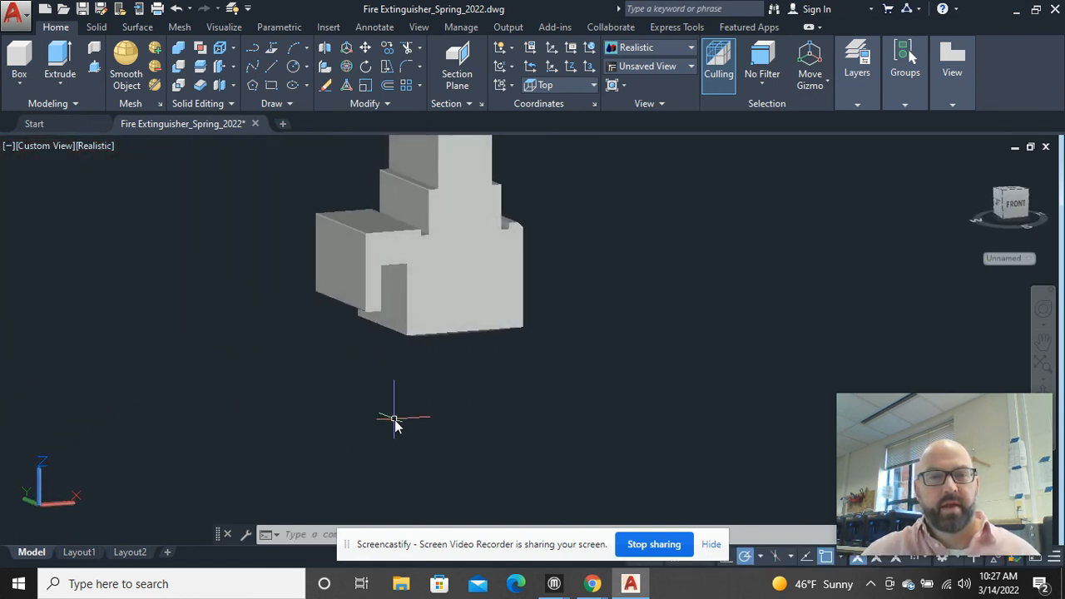